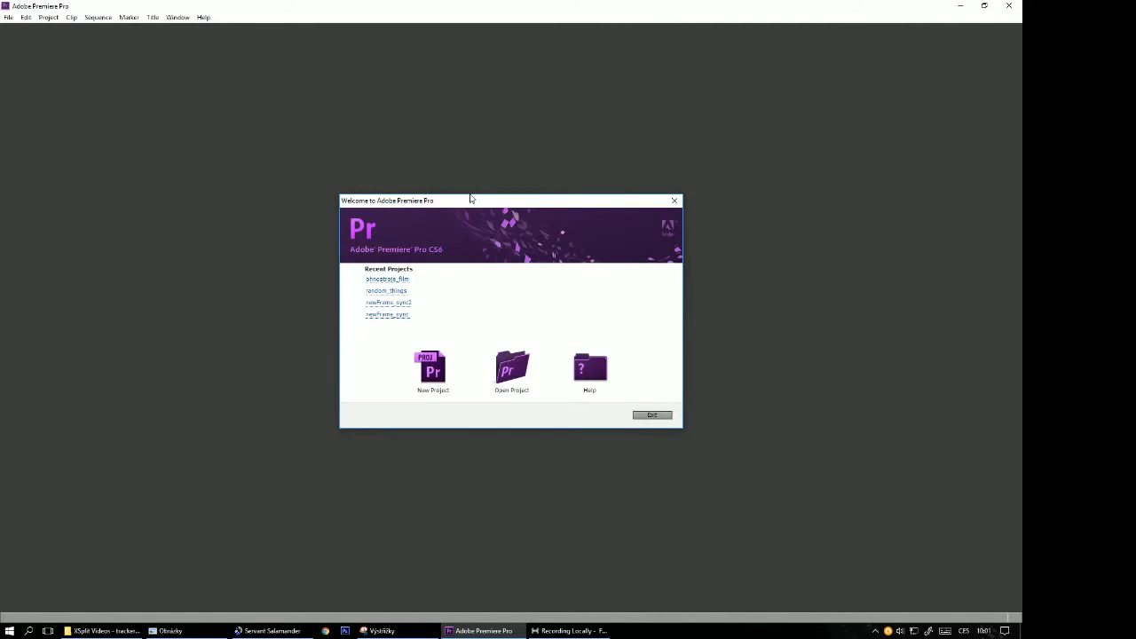
Create a new project named testovaci_projekt, stored in a new folder projekt_test inside G:\Projekty
left_click(434, 372)
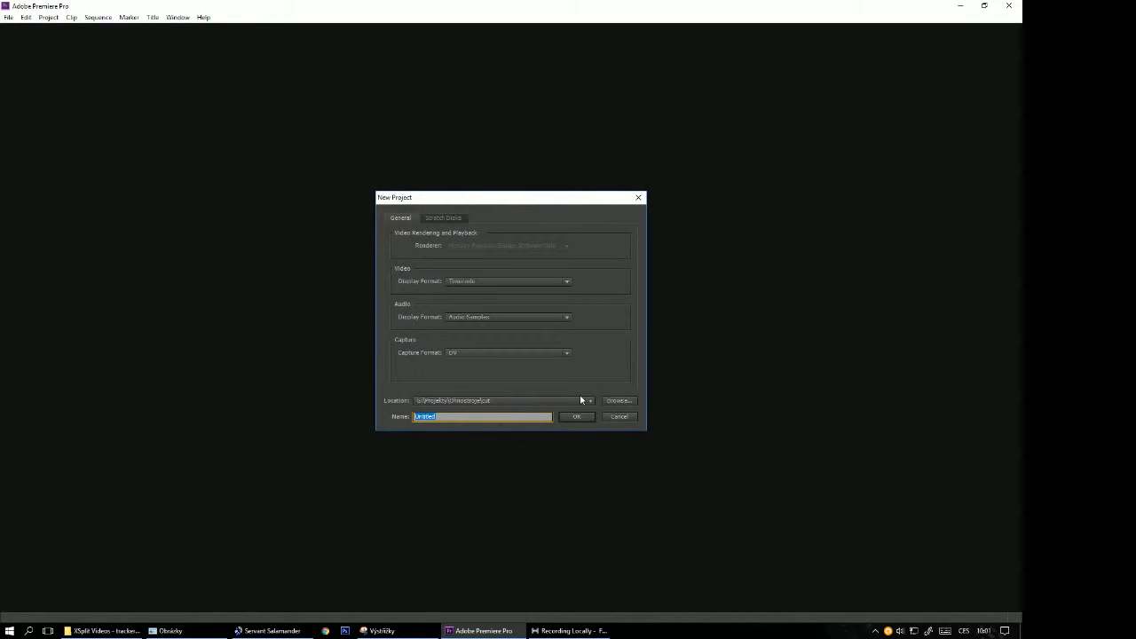
type("testoval")
left_click(619, 400)
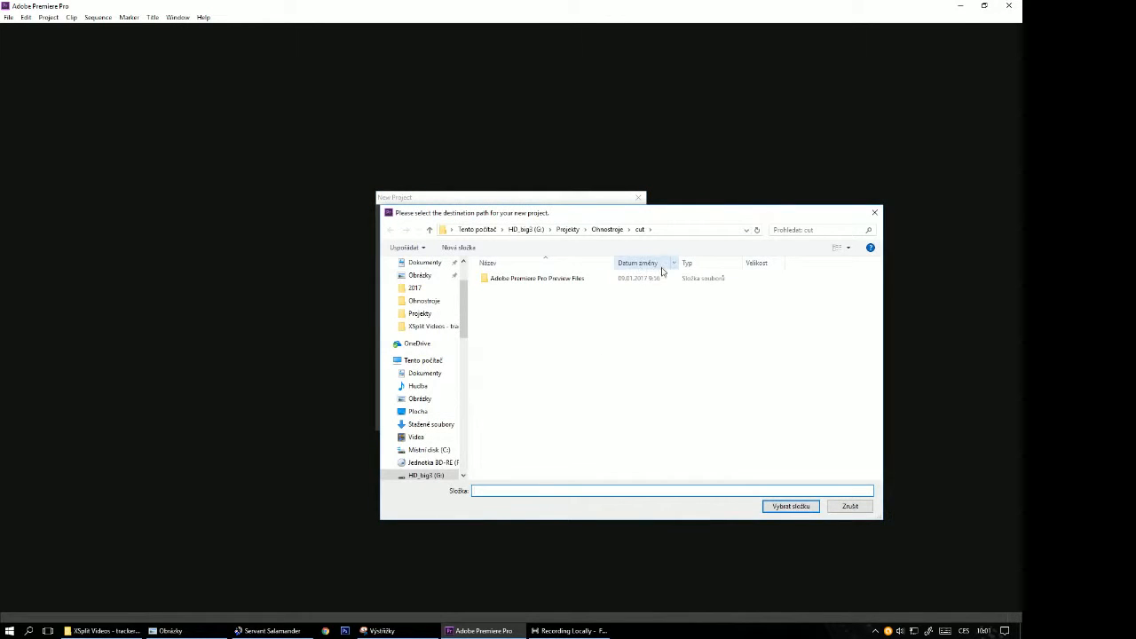
left_click(567, 229)
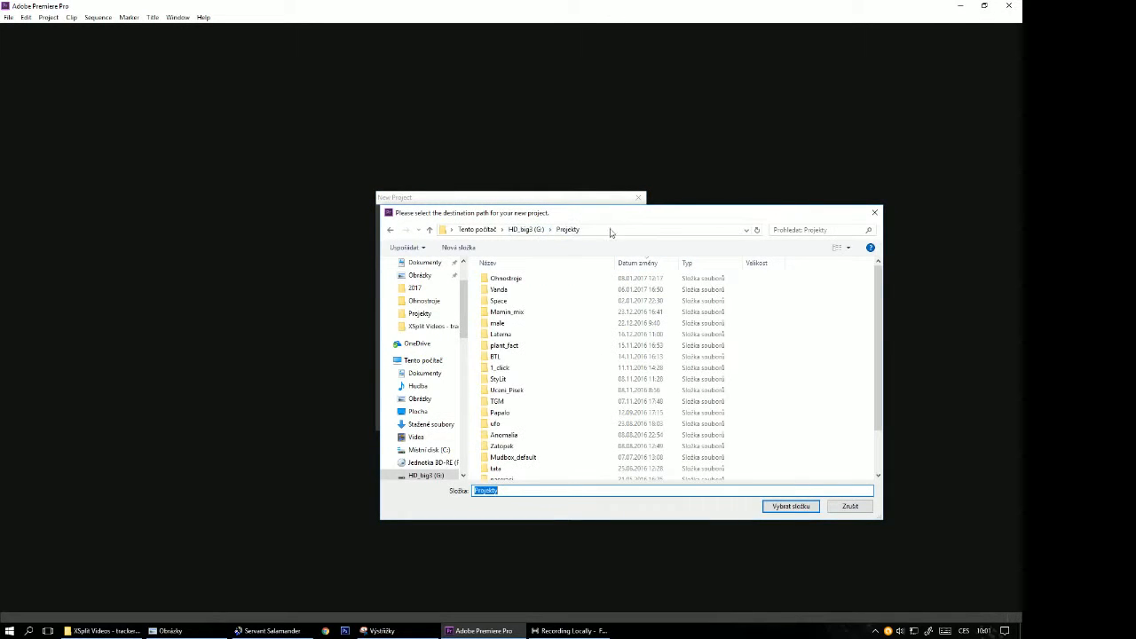
left_click(462, 249)
type("projekt_test")
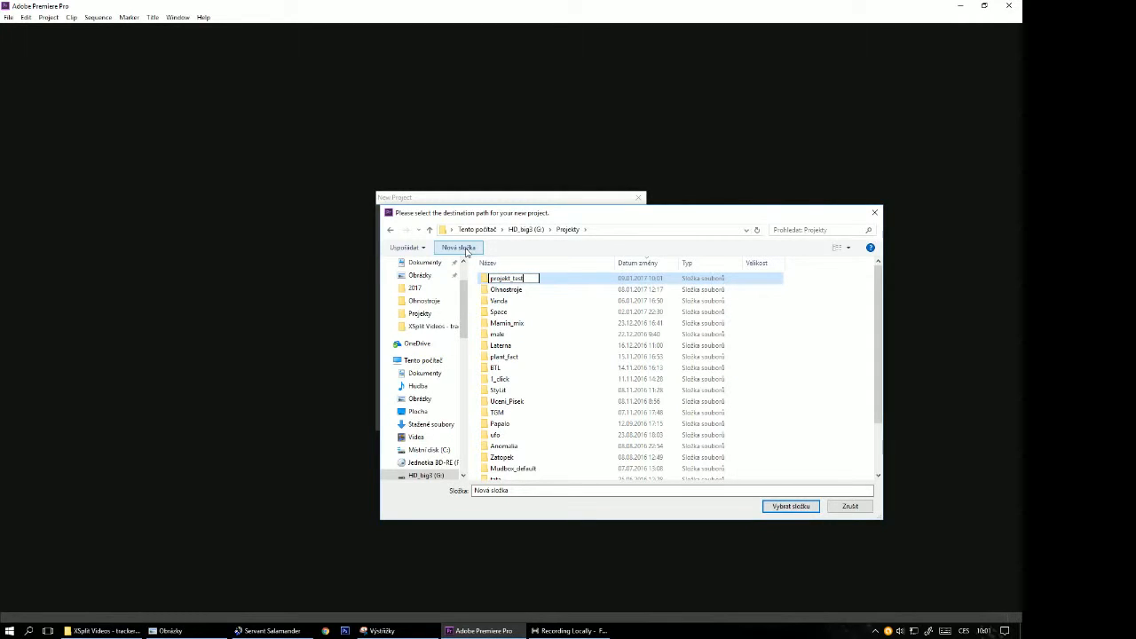
key("Return")
double_click(535, 278)
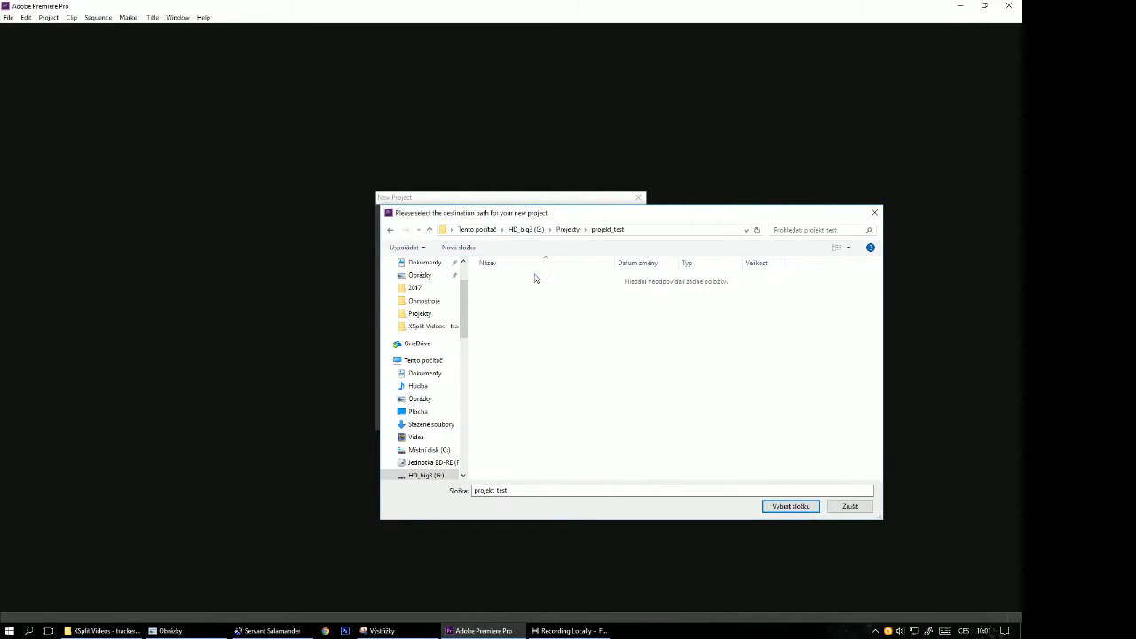
left_click(791, 508)
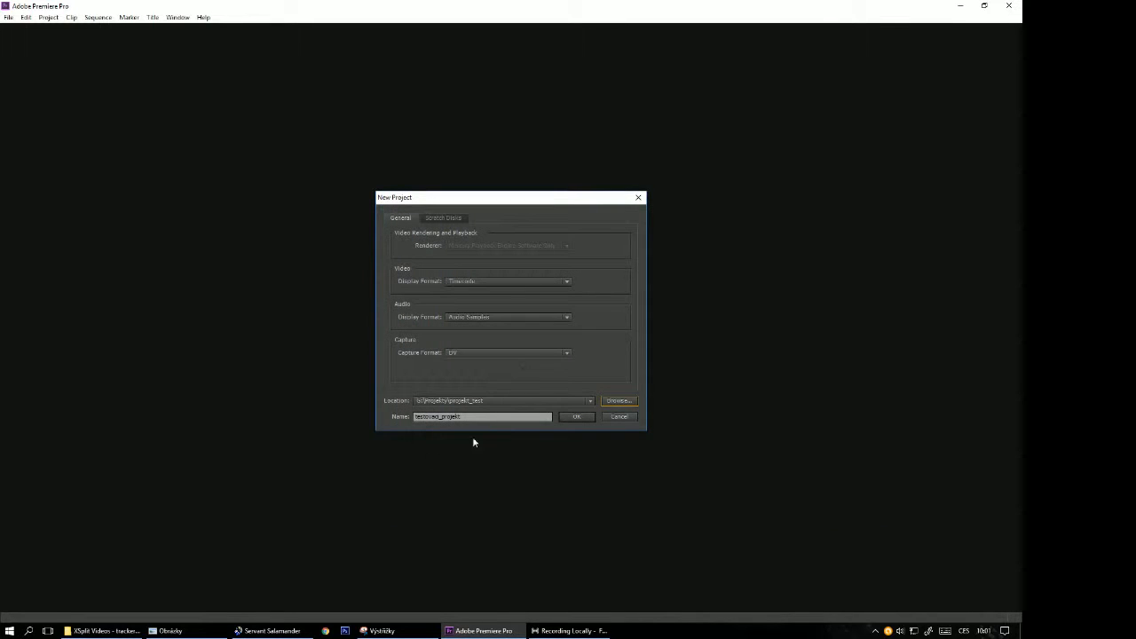
left_click_drag(484, 417, 350, 403)
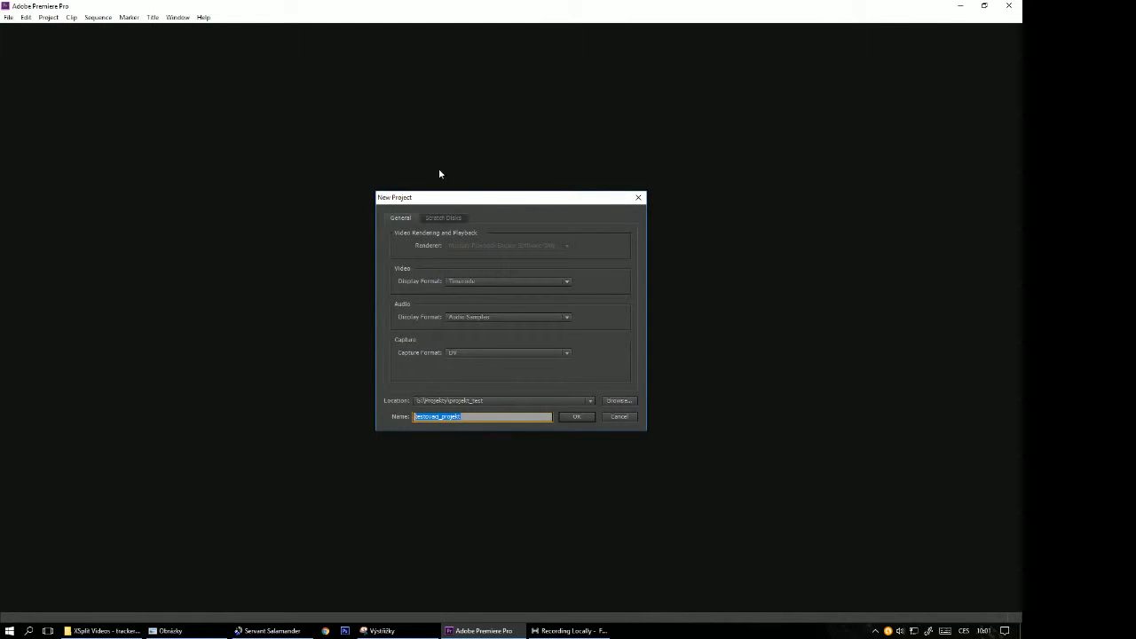
left_click(578, 418)
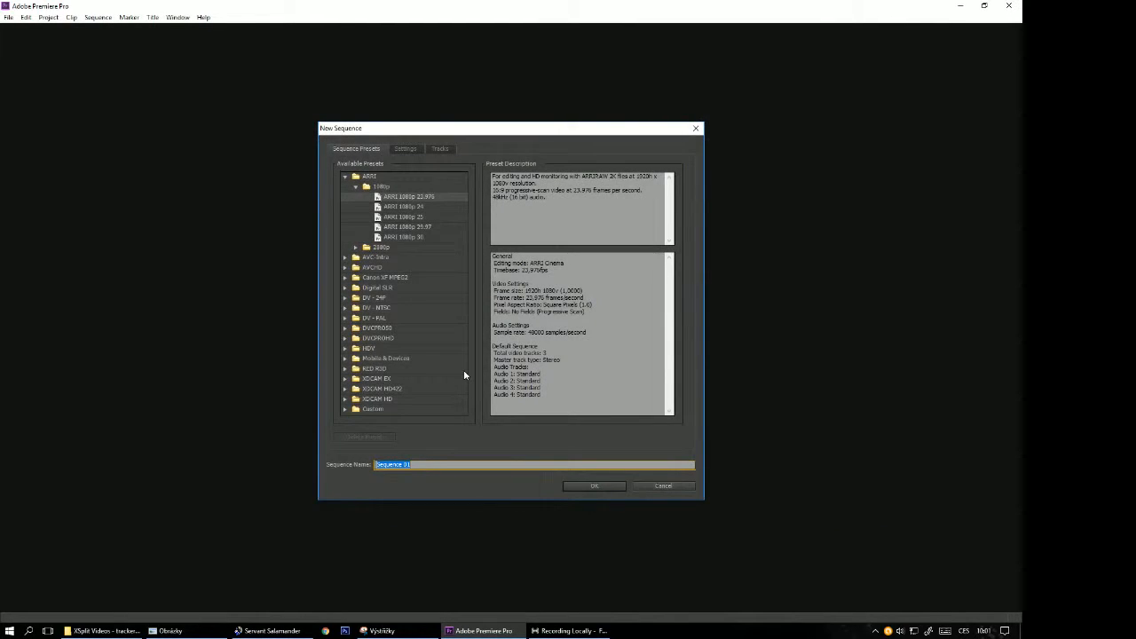
Switch to Servant Salamander, examine the saved project file and preview folder in projekt_test, and return to Adobe Premiere Pro
left_click(271, 630)
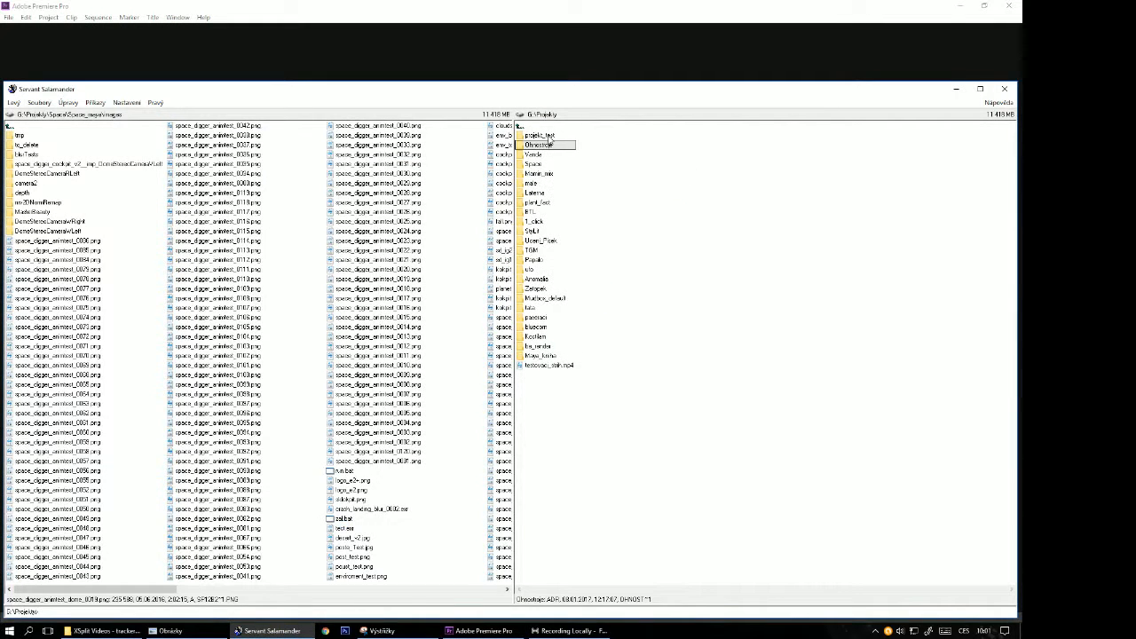
double_click(548, 140)
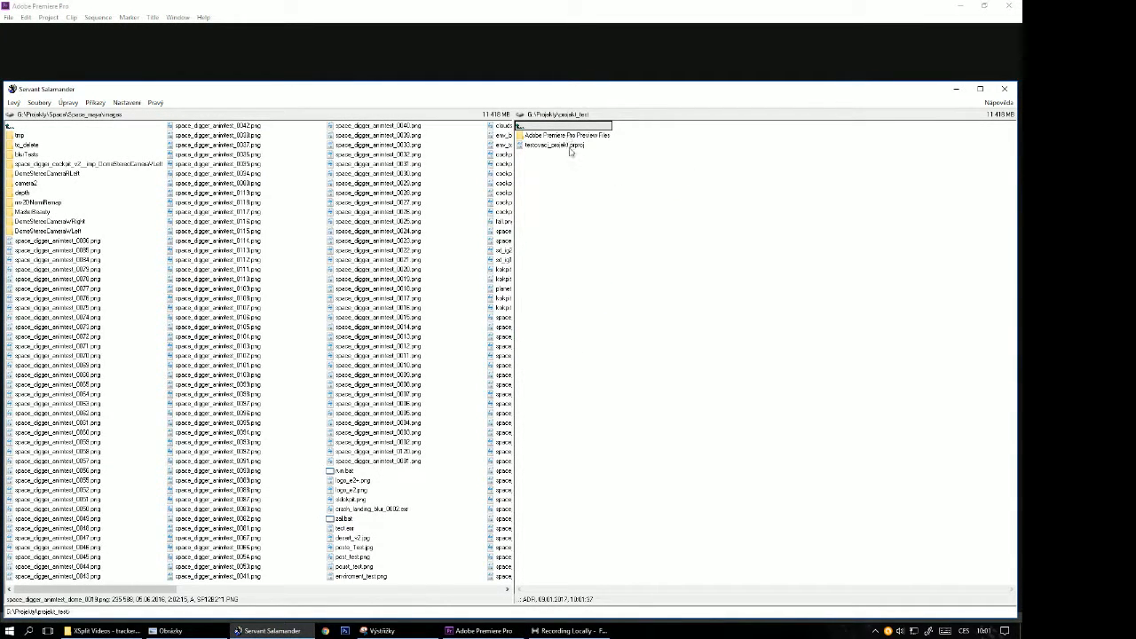
left_click(571, 147)
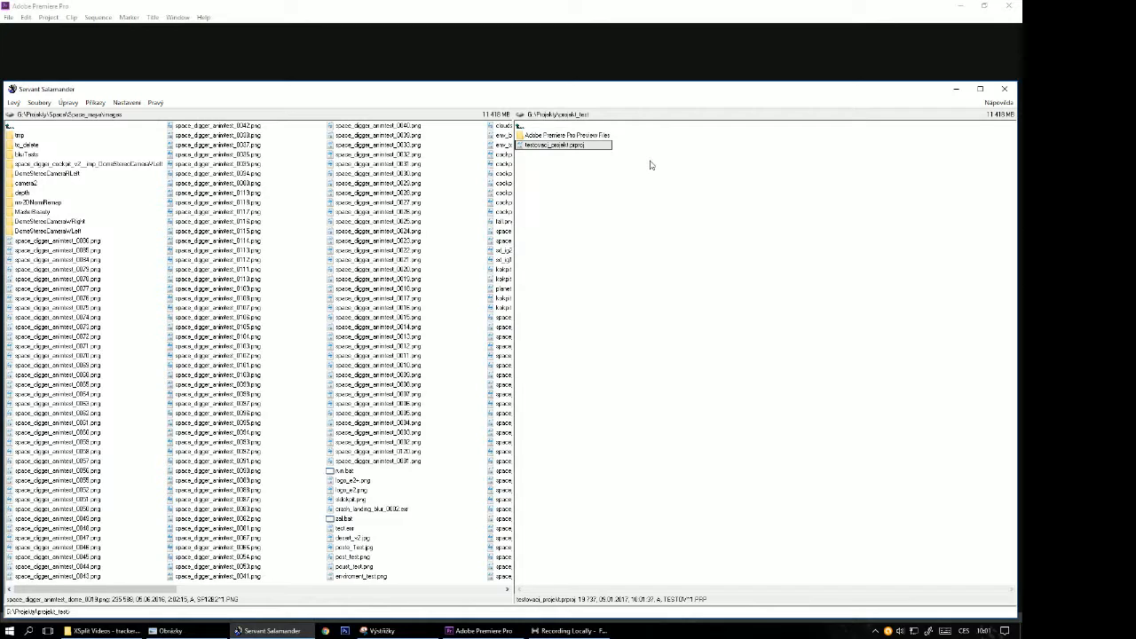
double_click(606, 135)
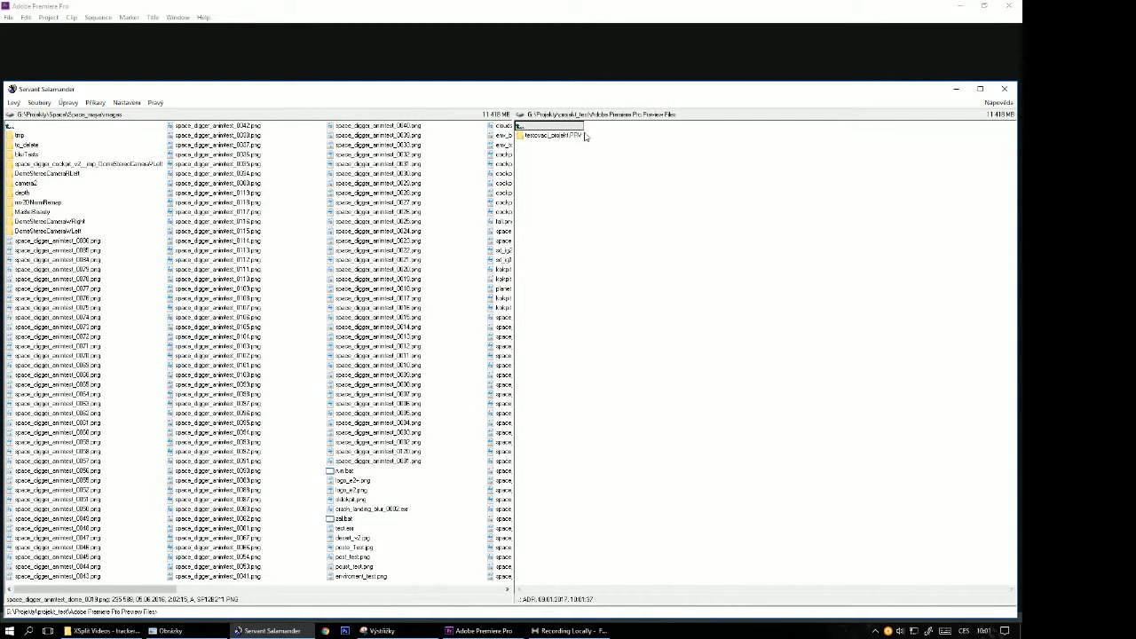
double_click(568, 126)
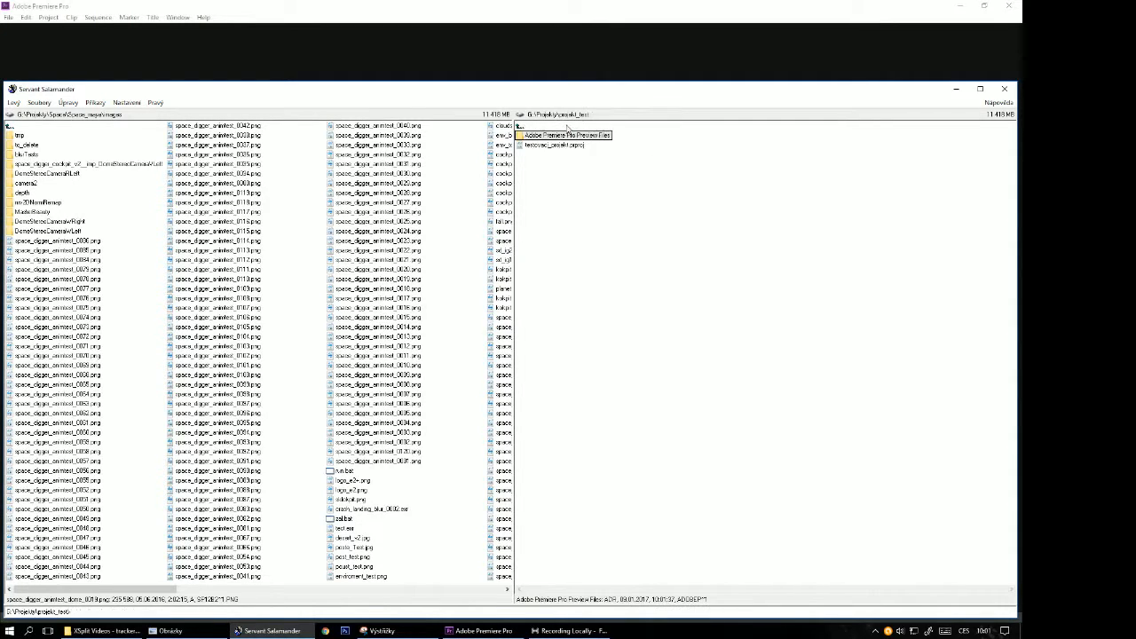
left_click(680, 5)
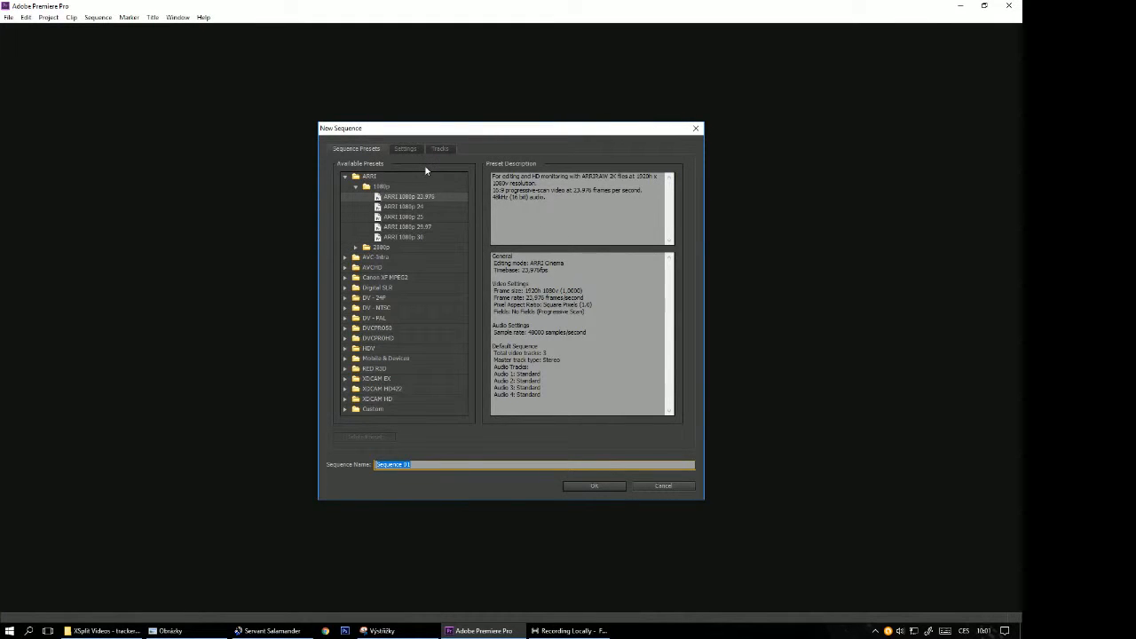
Examine the HDV 1080i25 preset, the custom presets and the available editing modes for the new sequence
left_click_drag(469, 130, 428, 101)
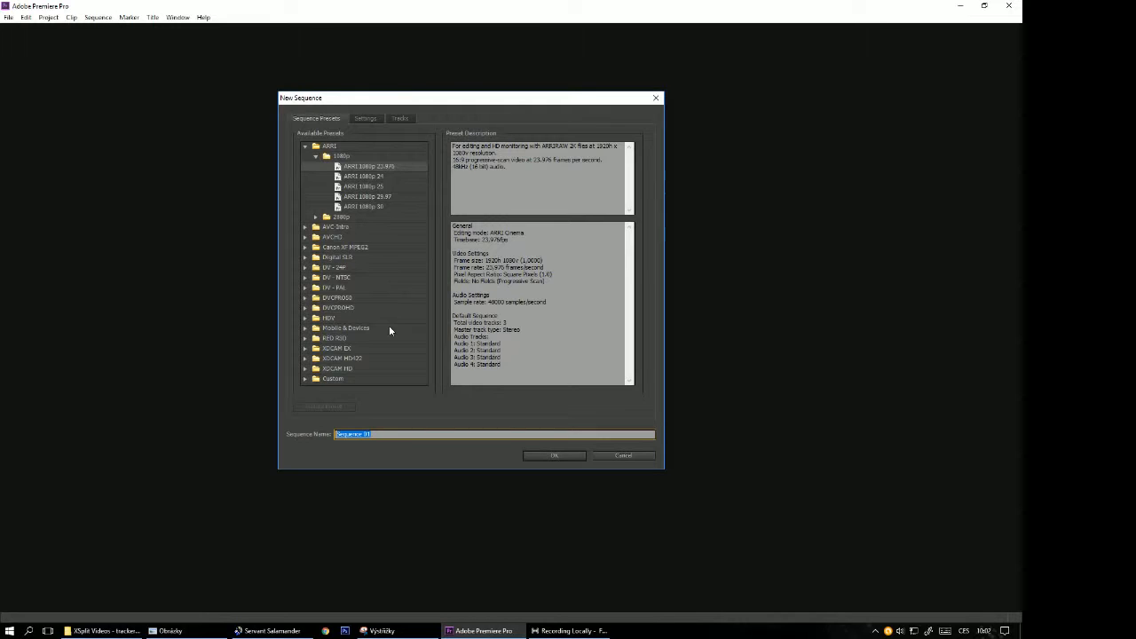
left_click(306, 318)
scroll(382, 301, "down", 3)
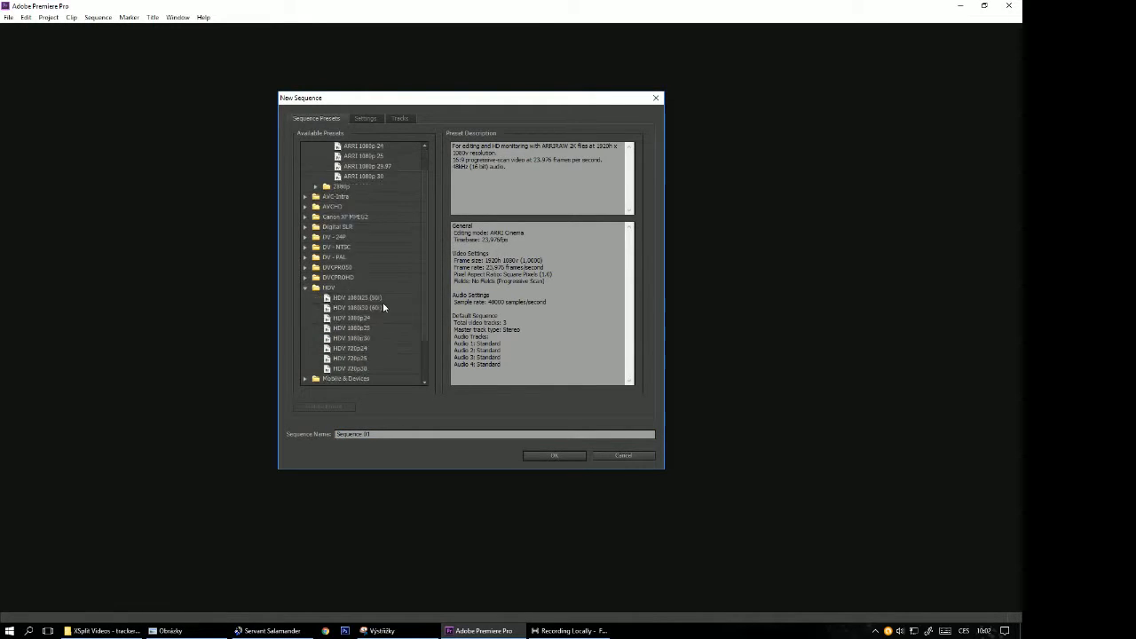
left_click(373, 252)
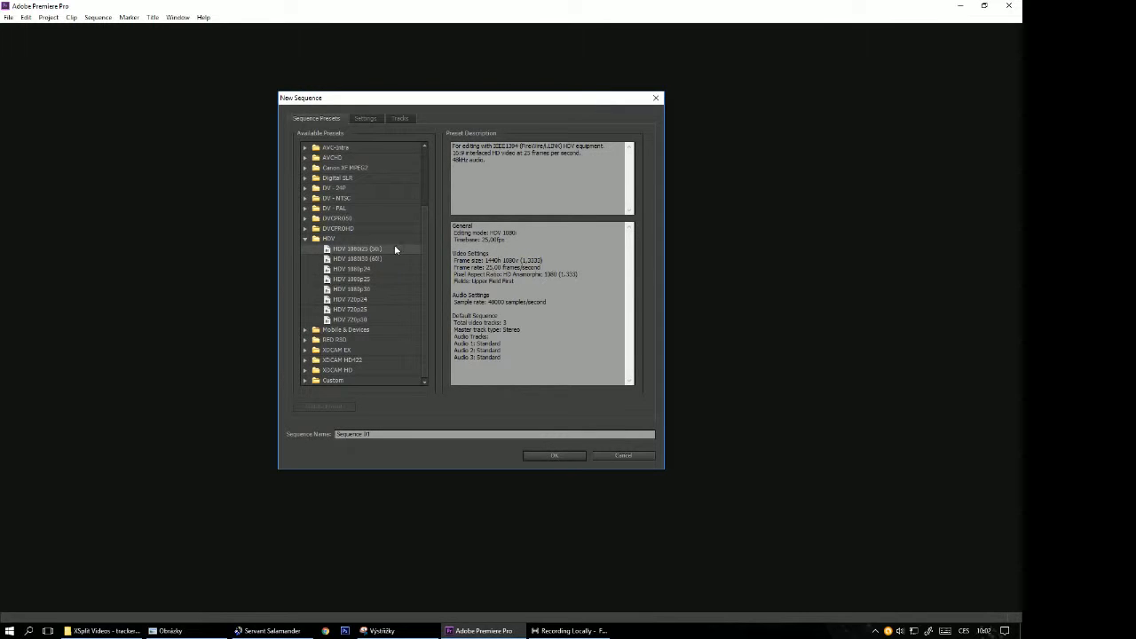
scroll(380, 251, "up", 3)
scroll(380, 251, "down", 3)
left_click(305, 381)
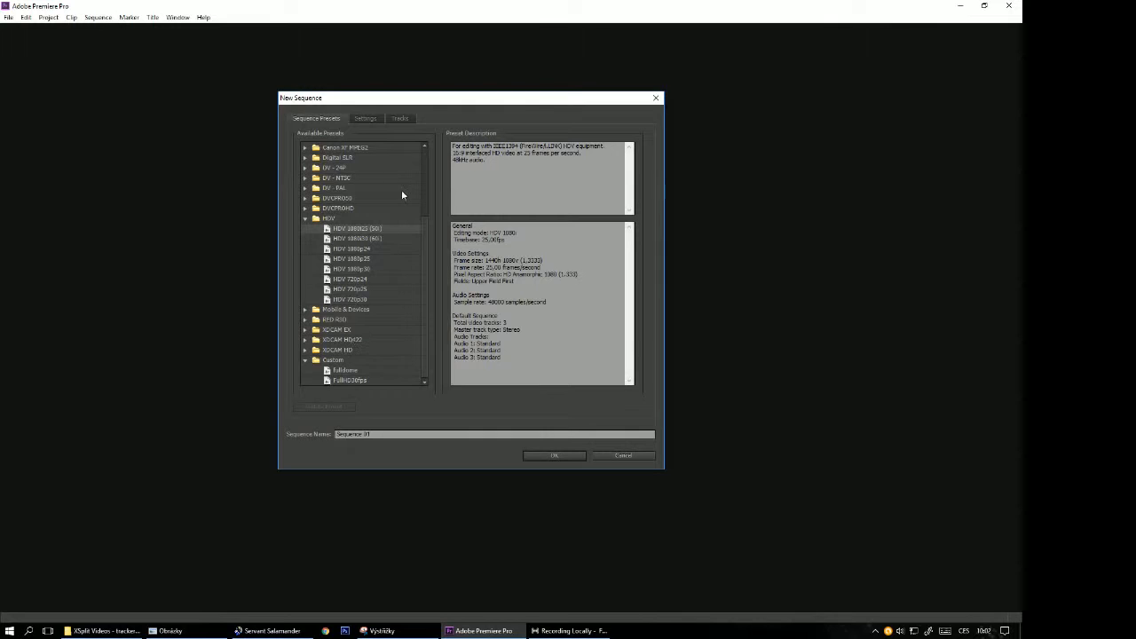
left_click(362, 117)
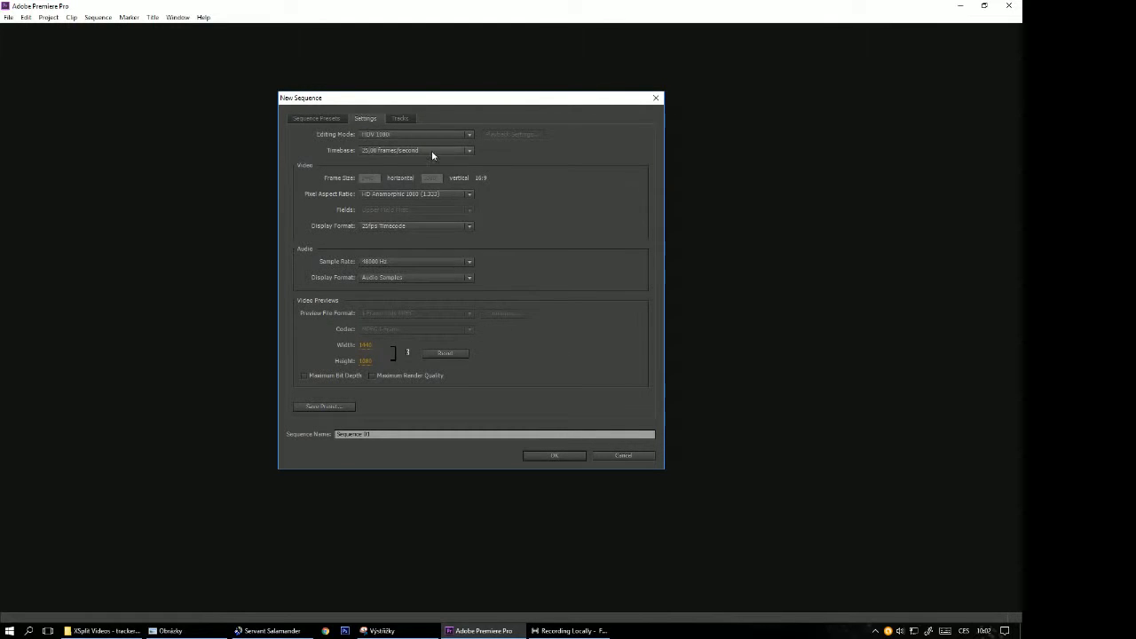
left_click(433, 136)
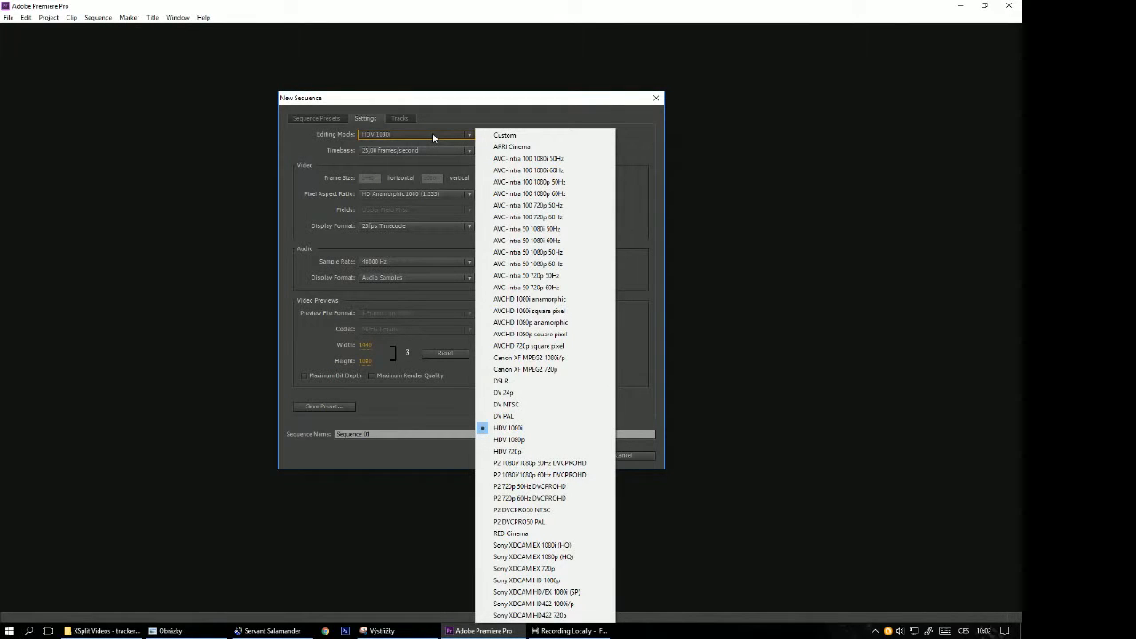
left_click(433, 136)
left_click(329, 117)
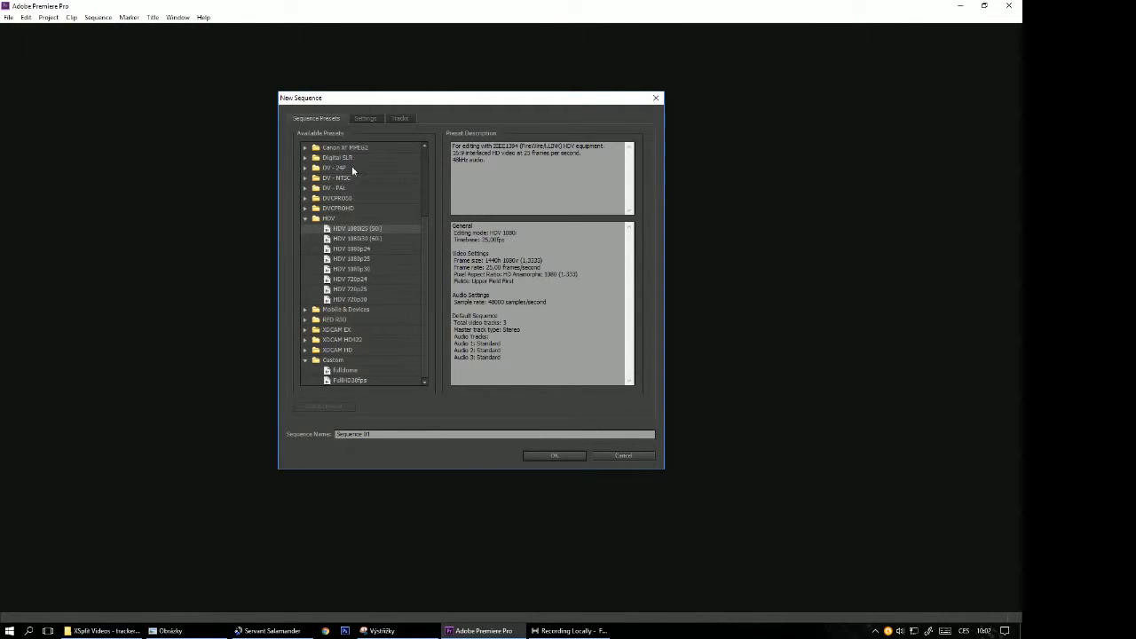
Base the new sequence on the HDV 1080p25 preset and set its editing mode to Custom
left_click(379, 257)
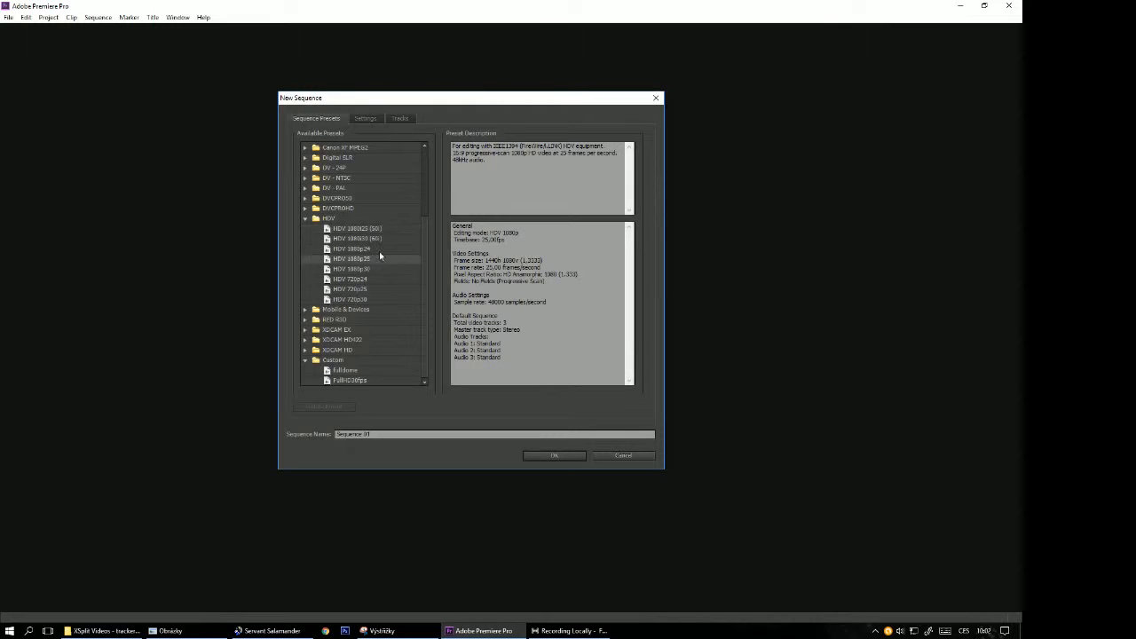
left_click(367, 119)
left_click(409, 138)
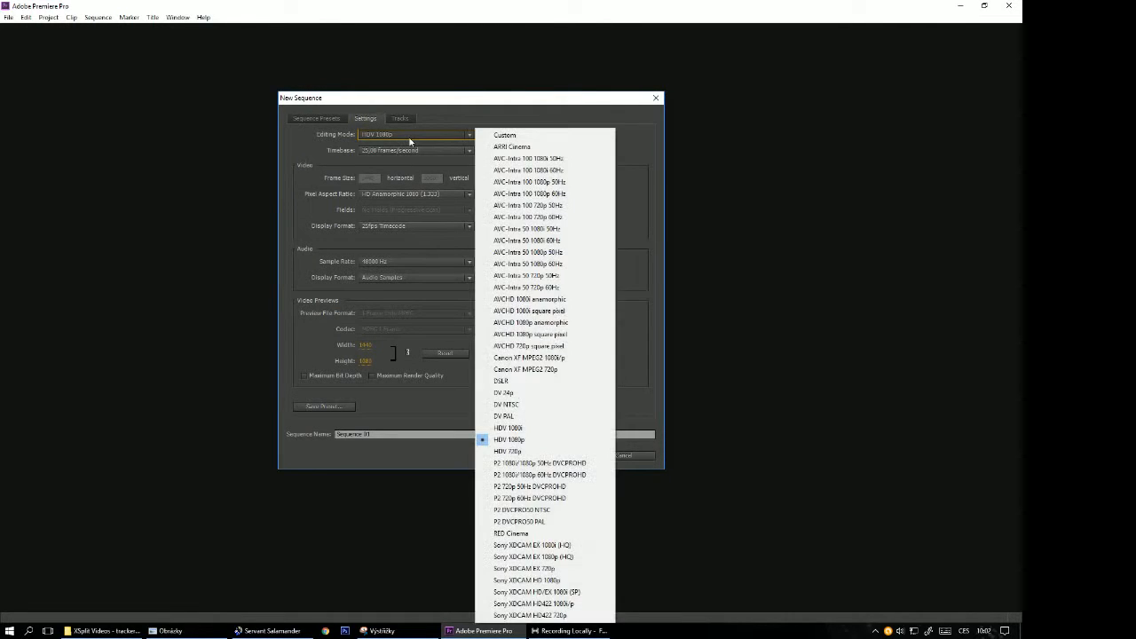
left_click(405, 140)
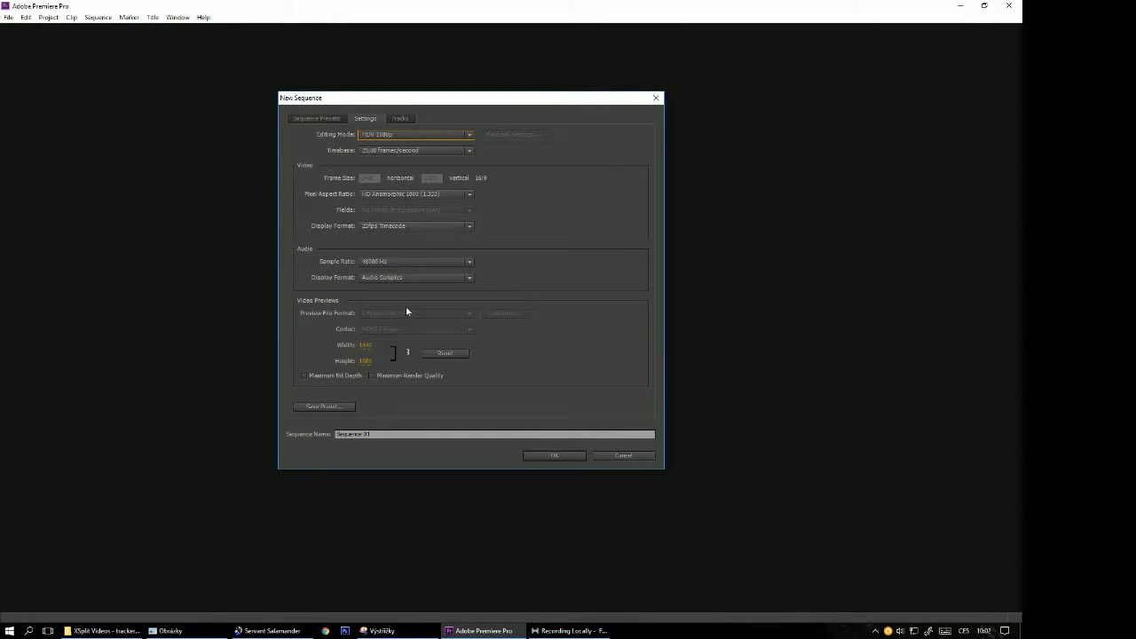
left_click(378, 134)
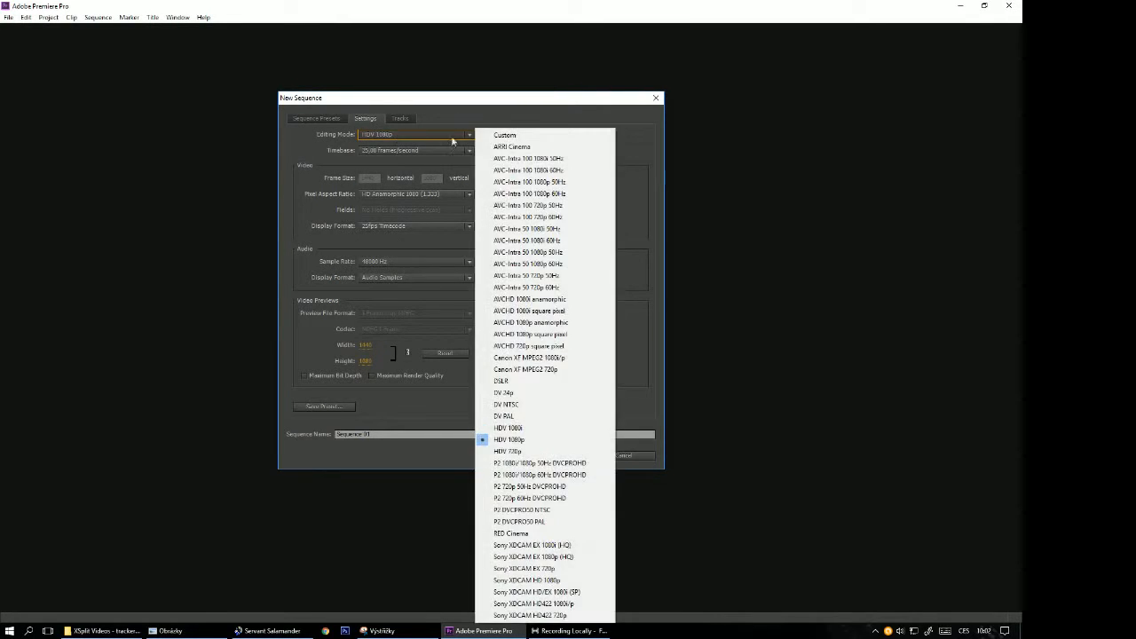
left_click(490, 139)
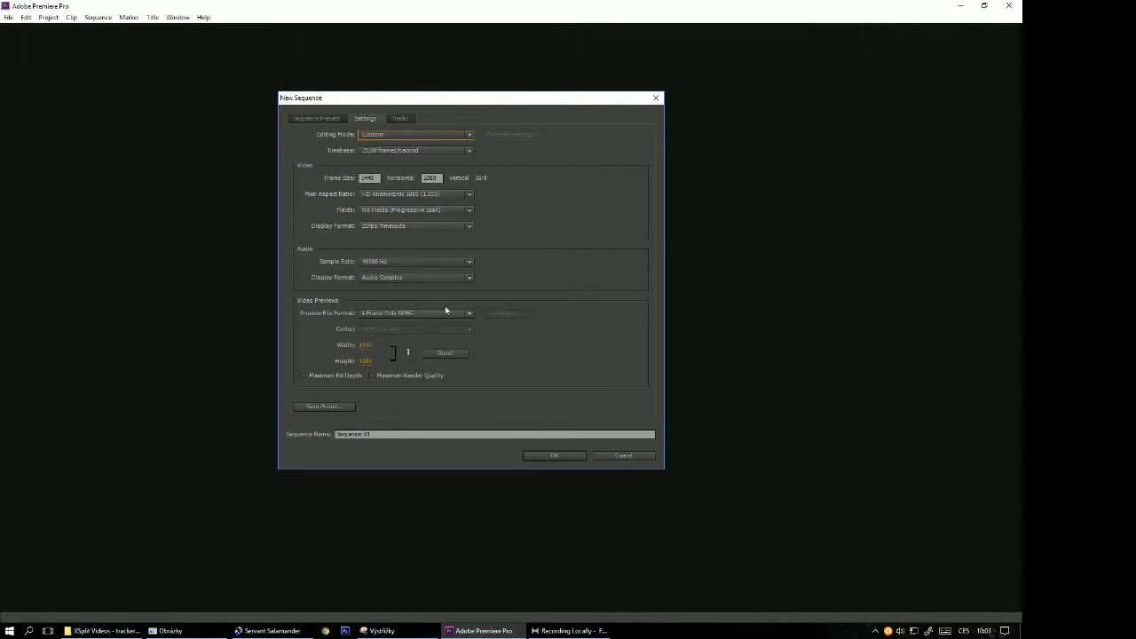
Choose a timebase of 25.00 frames/second for the sequence and set the horizontal frame size to 1920
left_click_drag(436, 99, 416, 87)
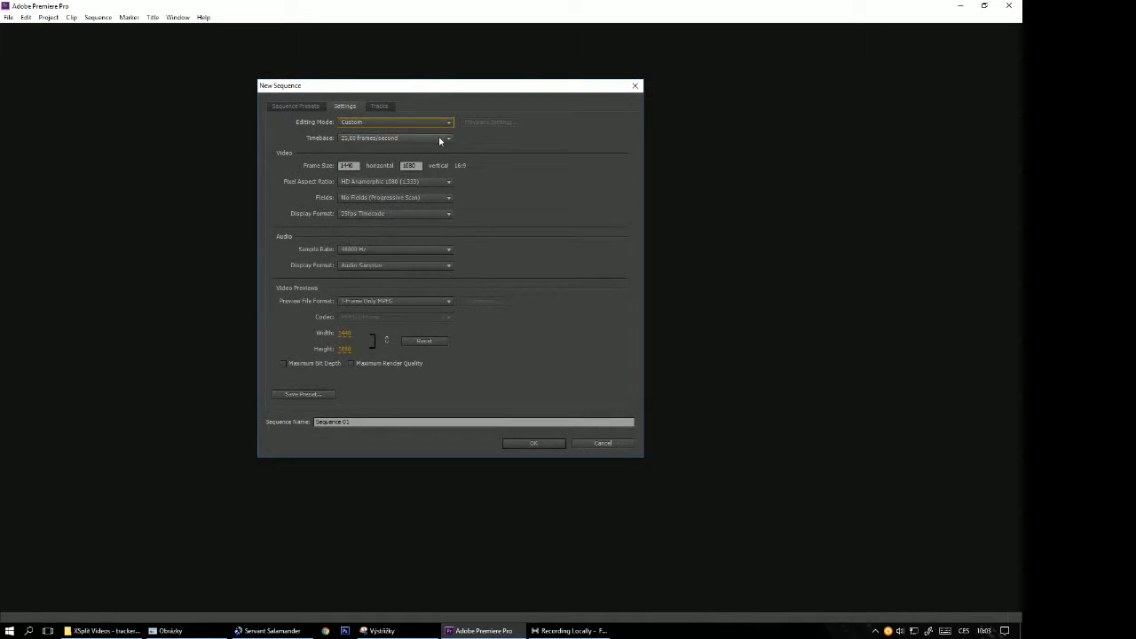
left_click(439, 140)
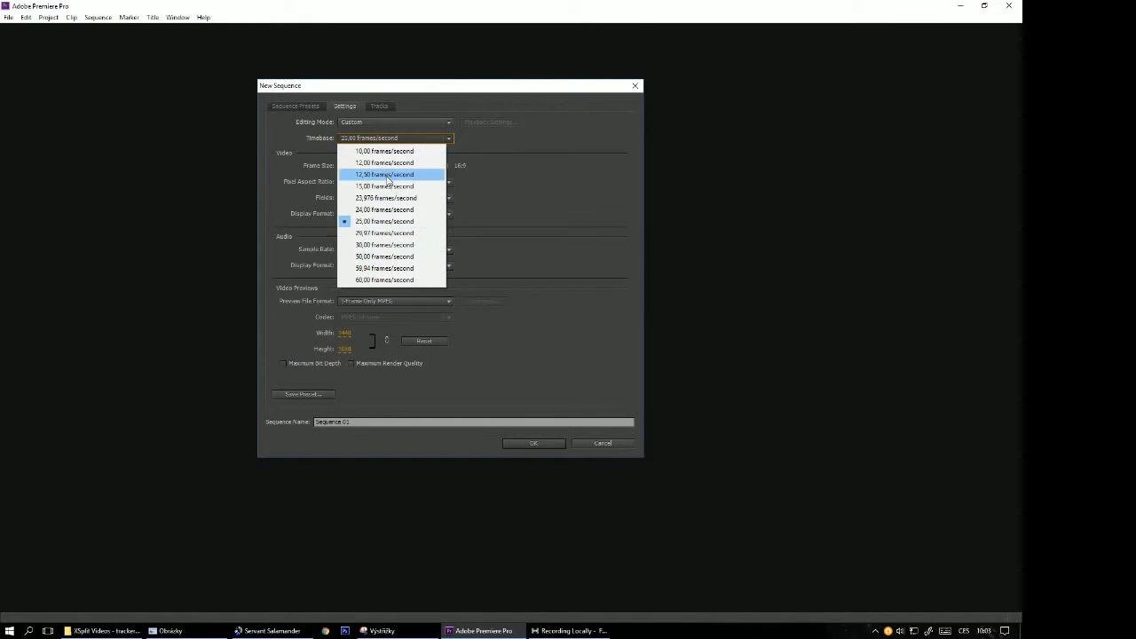
left_click(384, 221)
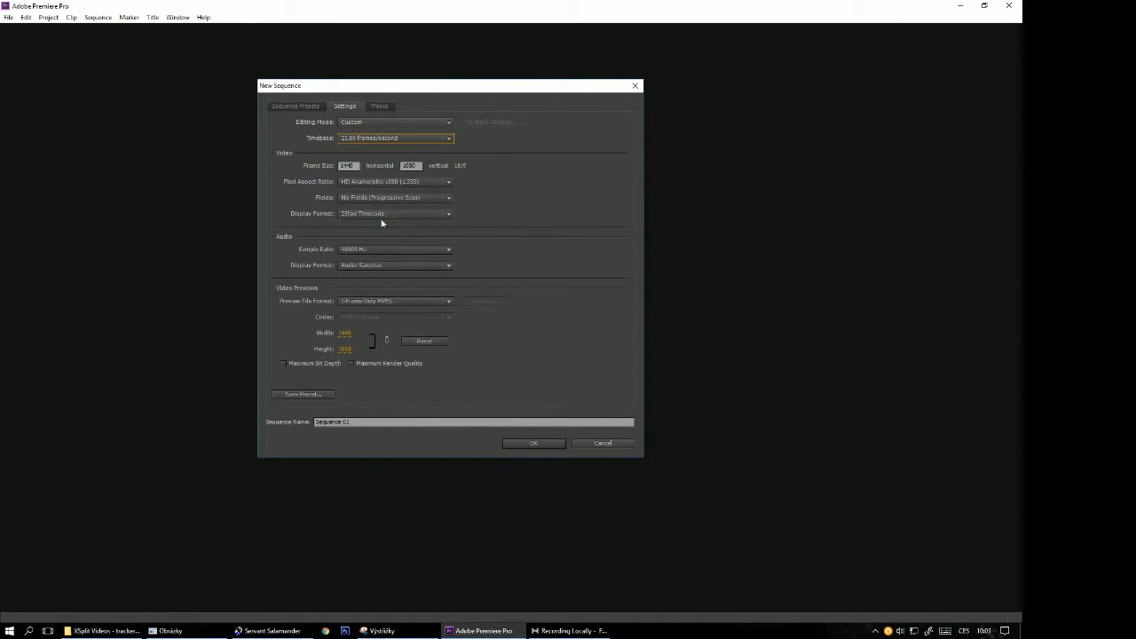
left_click(349, 166)
left_click(398, 139)
left_click(399, 140)
left_click(353, 166)
type("1920")
left_click(407, 166)
Set the pixel aspect ratio to Square Pixels (1.0) and choose No Fields (Progressive Scan) for the fields
left_click(411, 184)
left_click(390, 193)
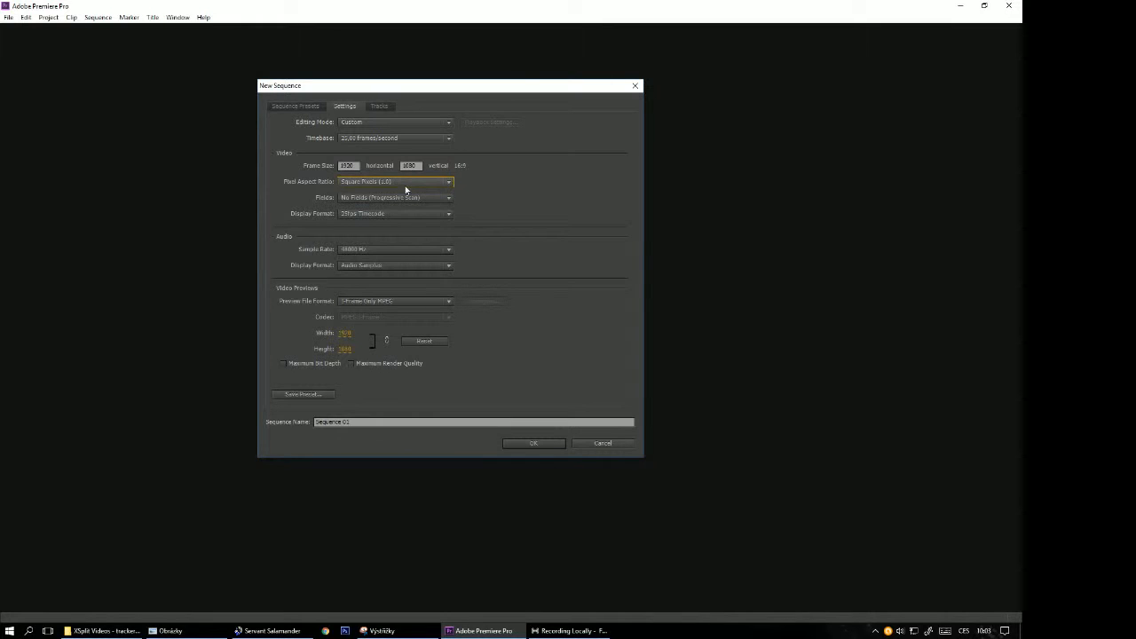
left_click(369, 189)
left_click(373, 185)
left_click(399, 197)
left_click(391, 211)
Save the sequence settings as a preset named FullHD25fps
left_click(309, 395)
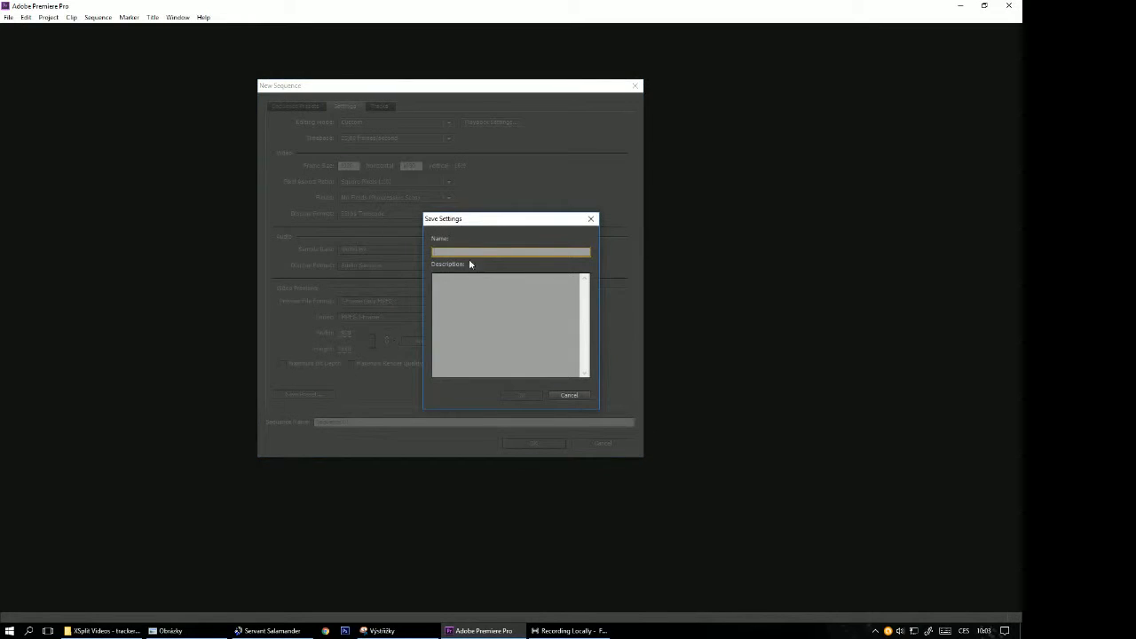
type("FullHD25fps")
left_click(523, 398)
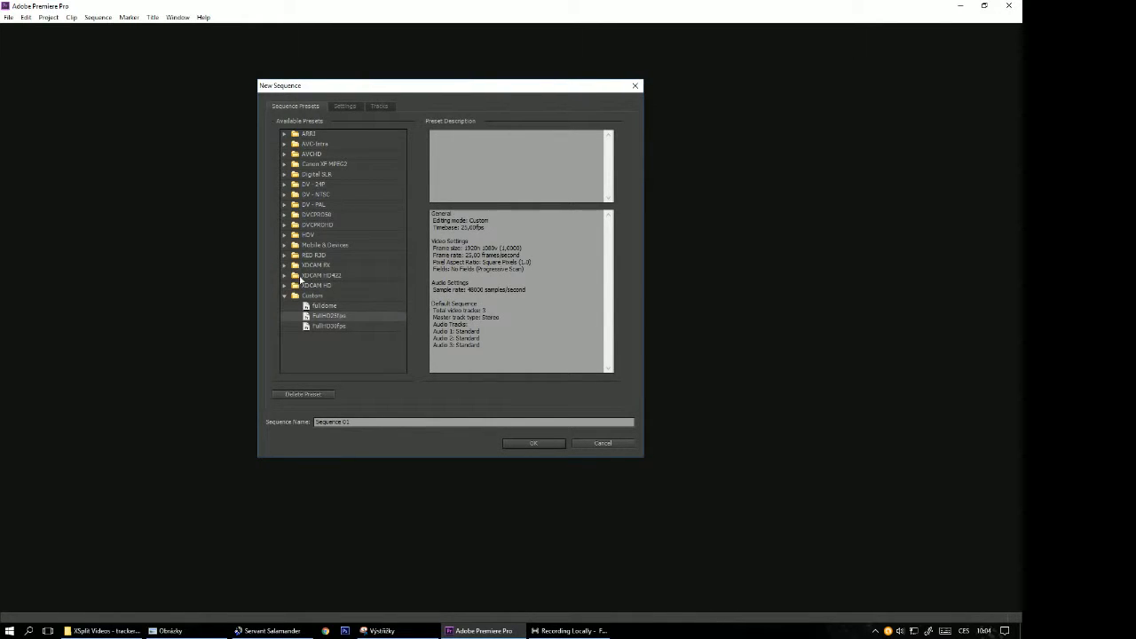
Name the sequence testovaci_sekvence and create it from the FullHD25fps preset
left_click(378, 422)
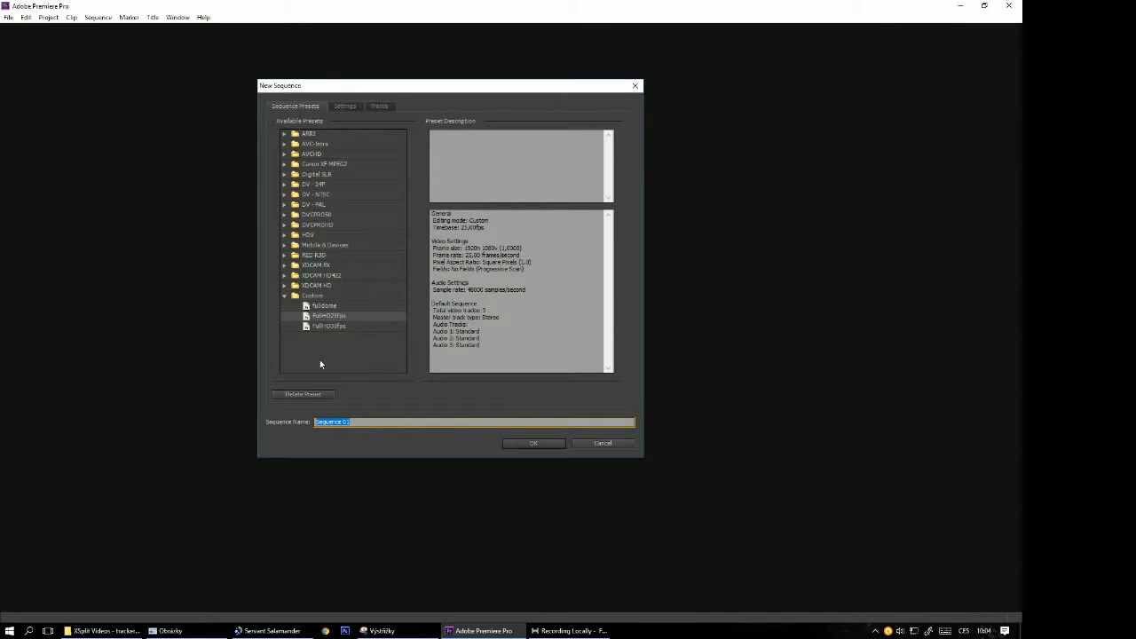
type("testovaci_1")
type("ekvence")
left_click(551, 443)
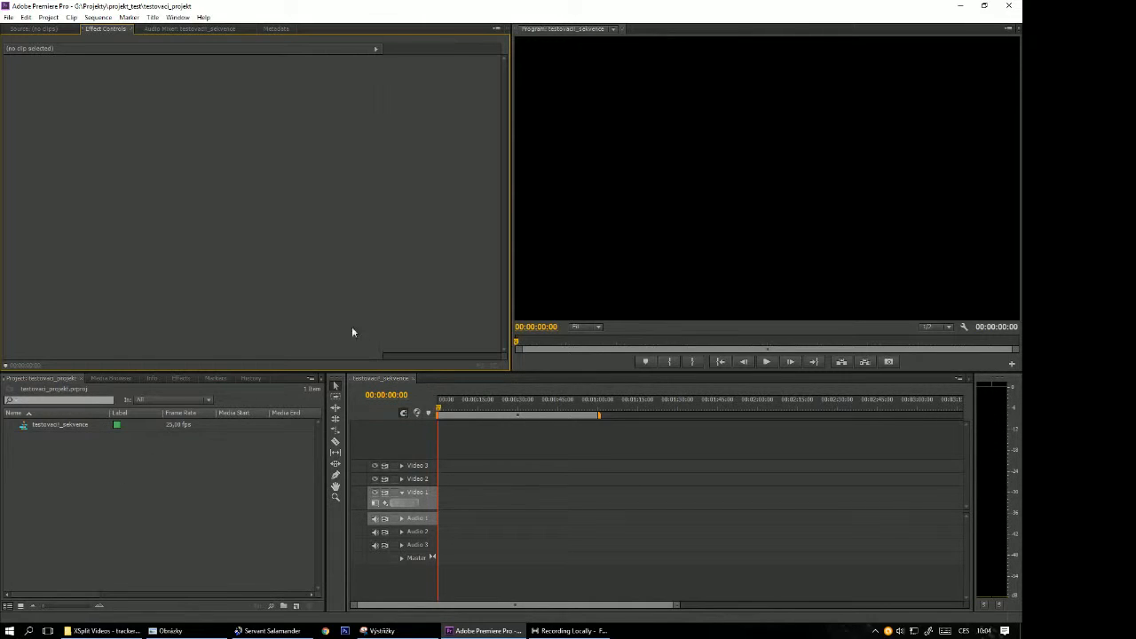
right_click(112, 449)
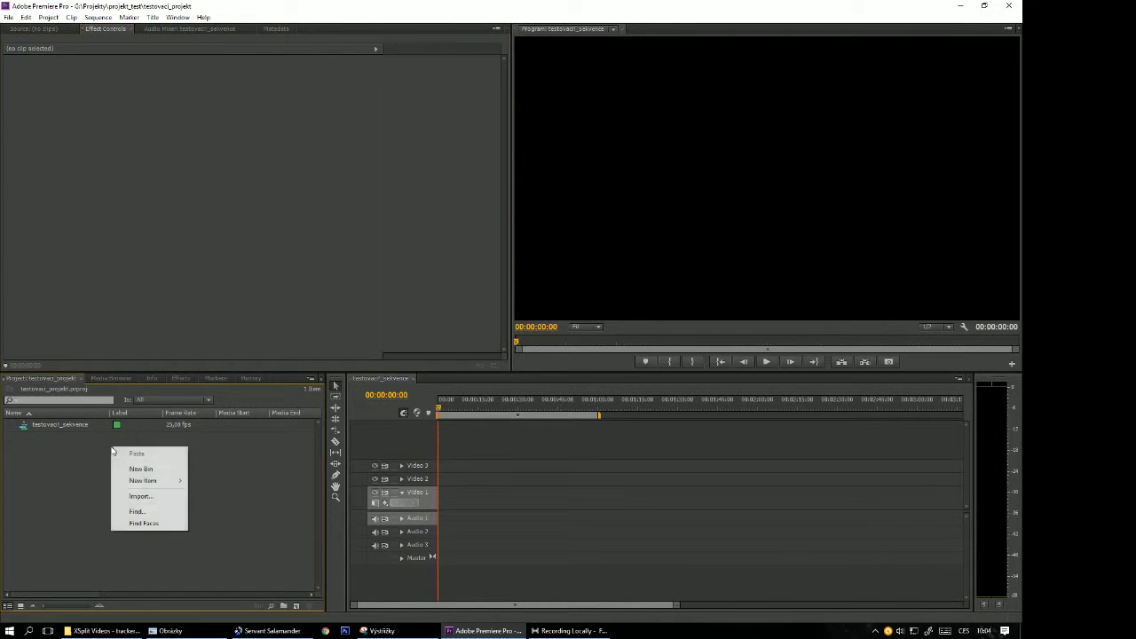
right_click(67, 429)
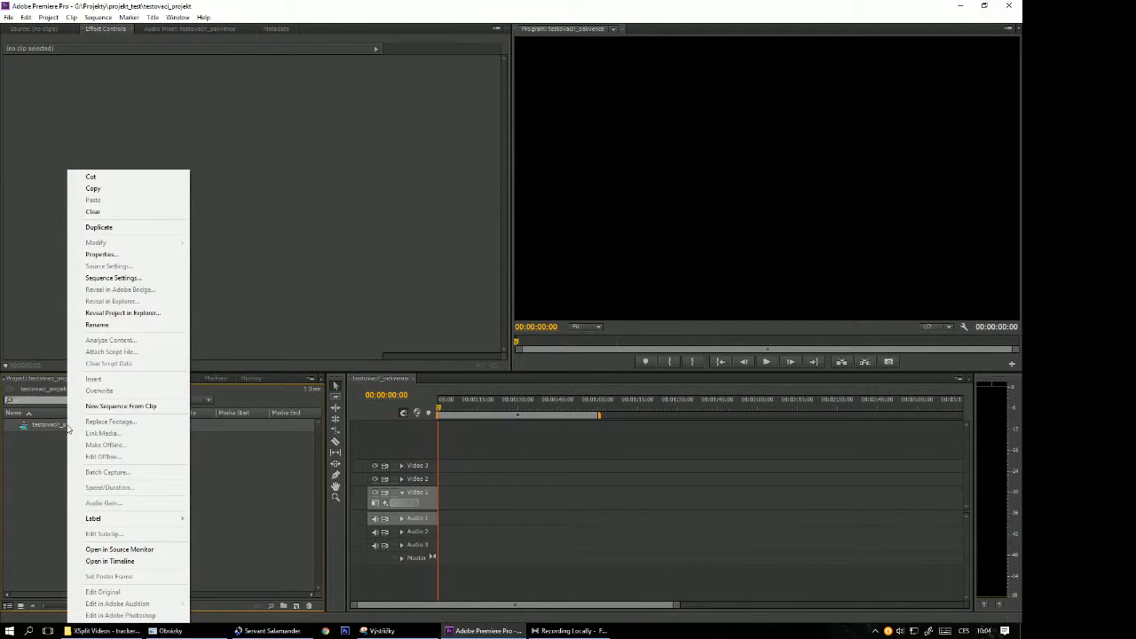
left_click(109, 332)
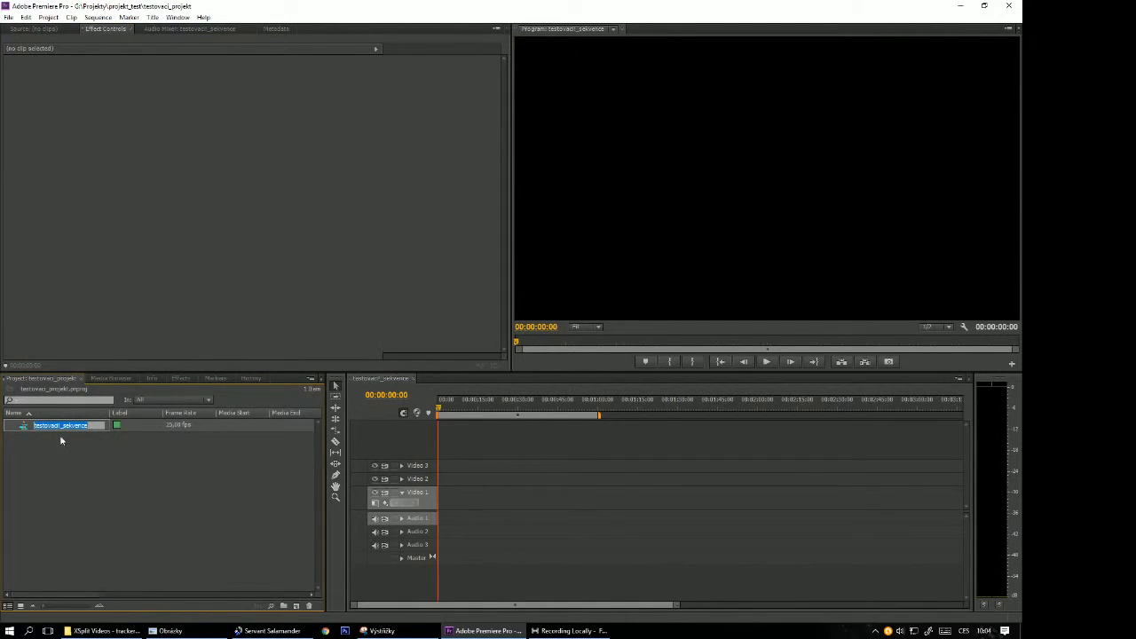
left_click(110, 466)
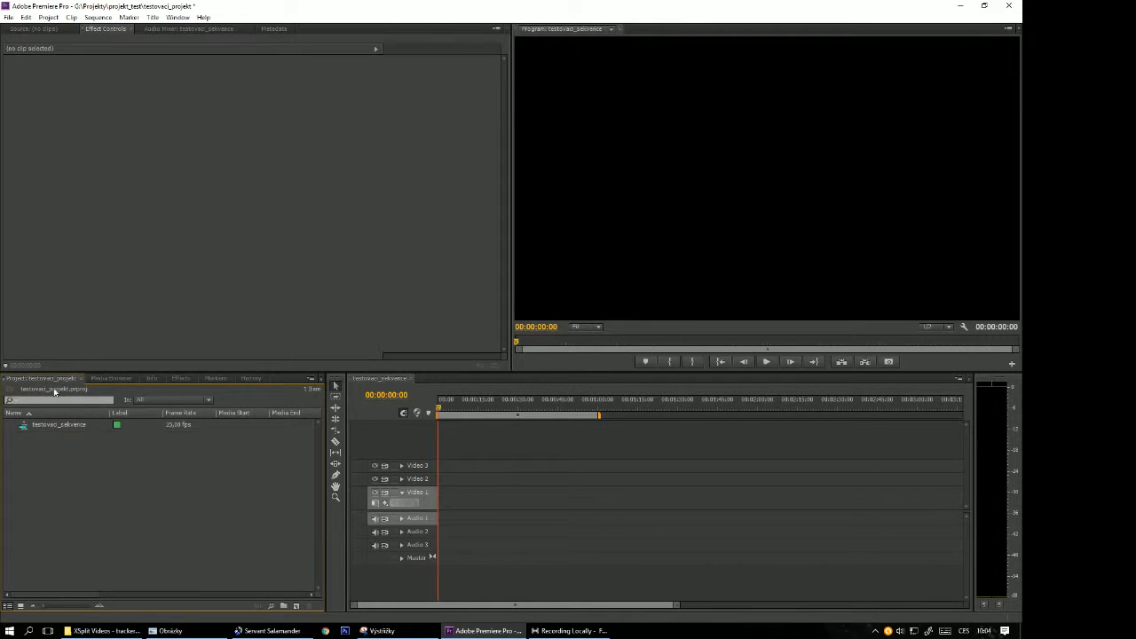
left_click(118, 380)
left_click(62, 380)
Create a new bin in the project and keep its default name
right_click(101, 470)
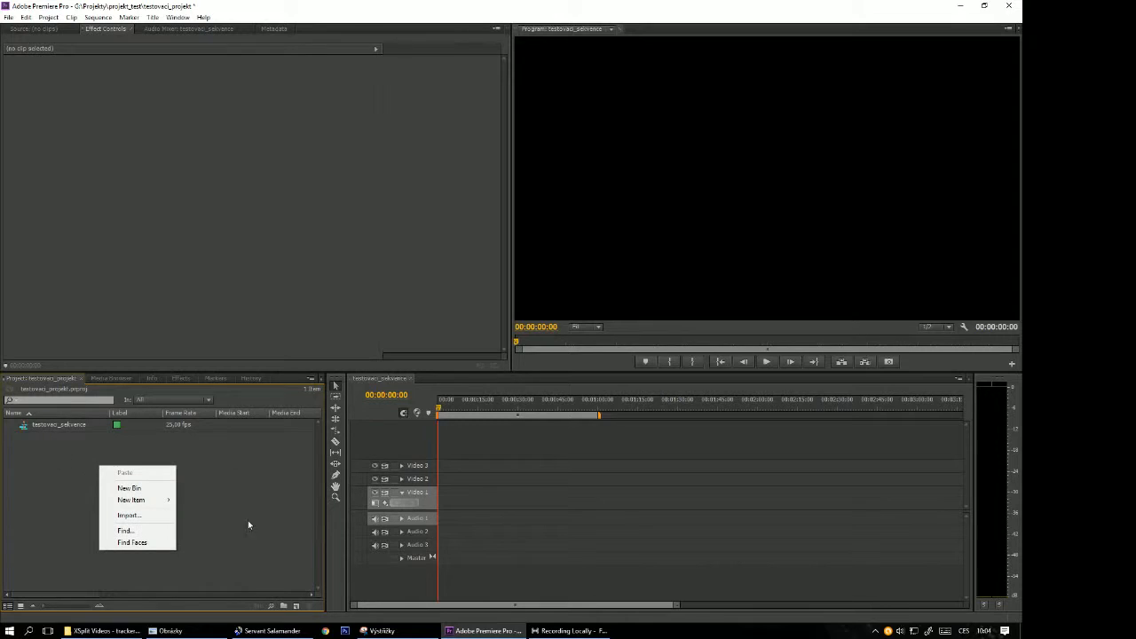
left_click(128, 488)
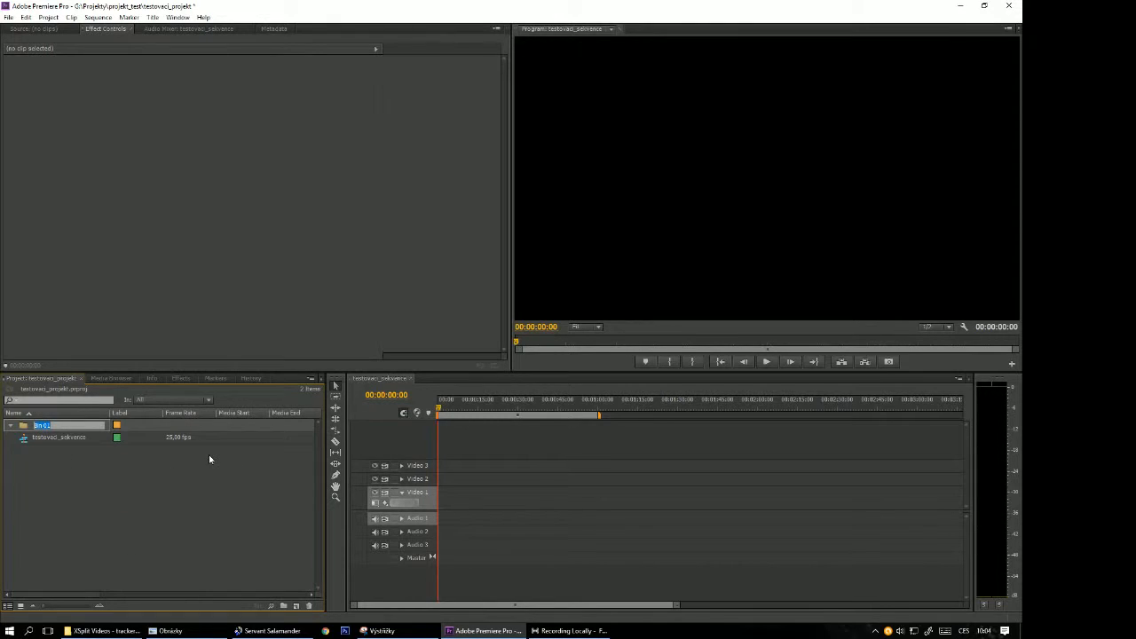
right_click(90, 481)
left_click(52, 476)
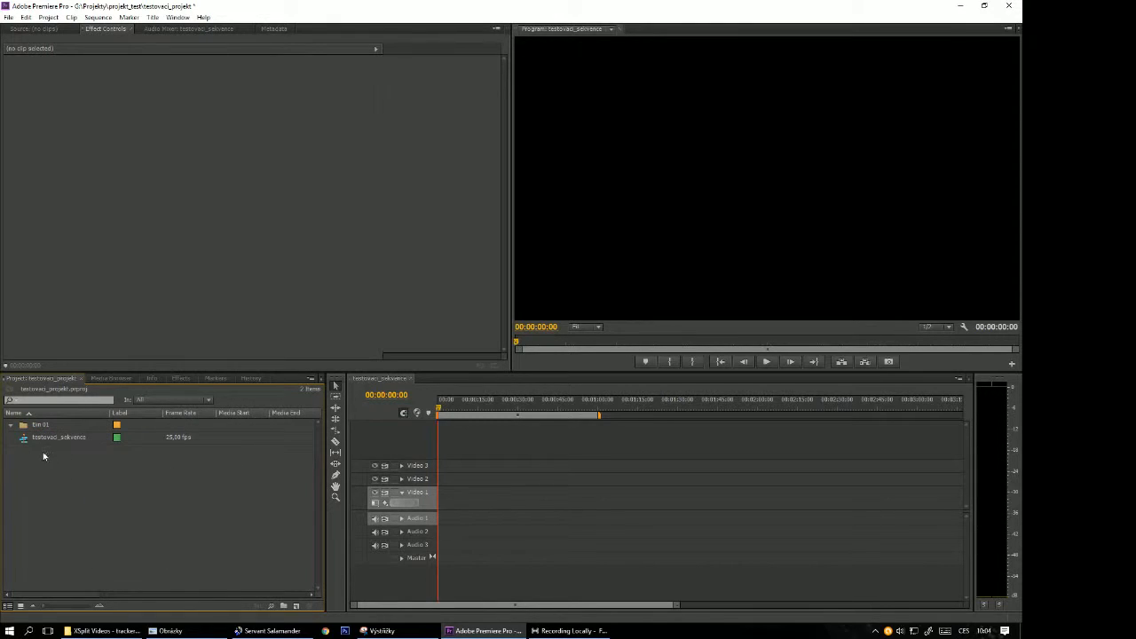
right_click(75, 484)
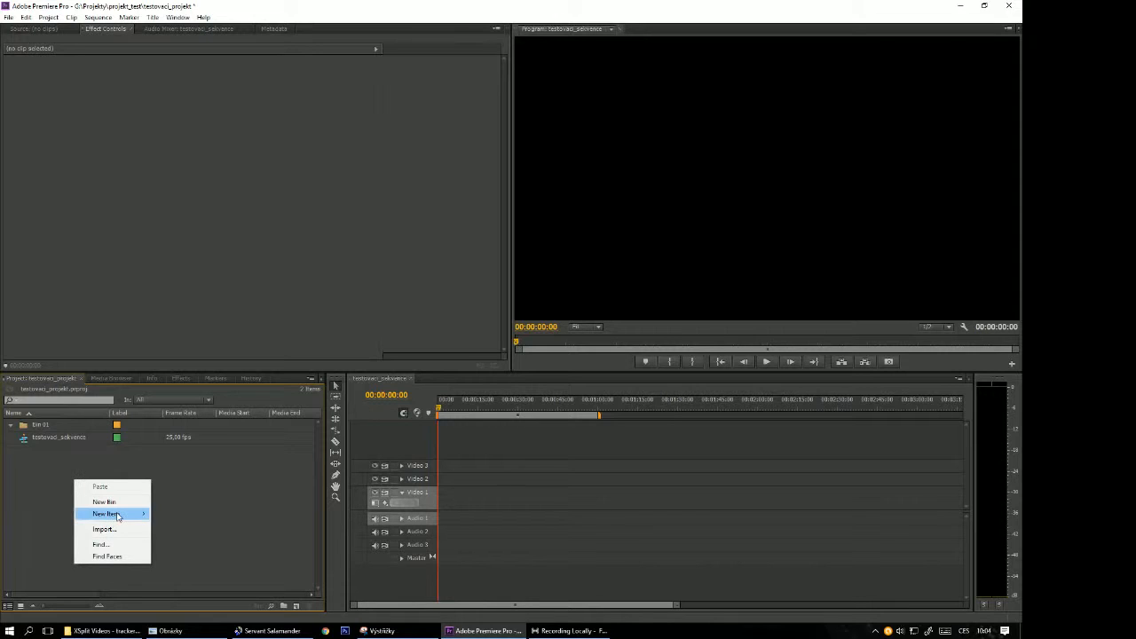
mouse_move(118, 515)
left_click(191, 479)
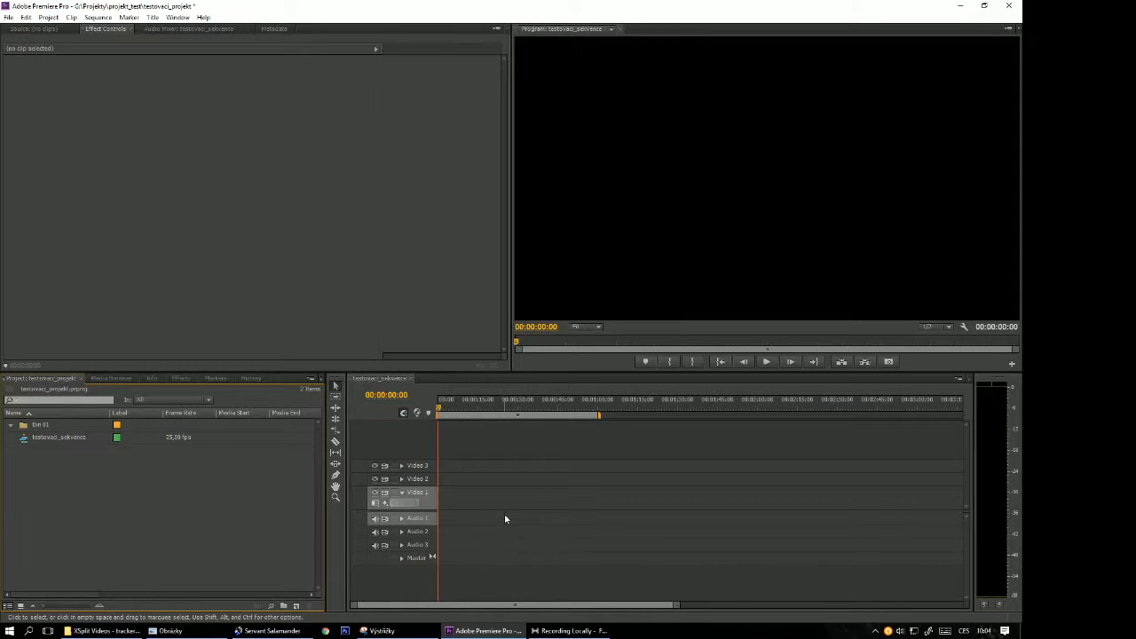
Switch to the Obrázky folder, preview the image 91f7.jpg in IrfanView, and add it to the project
left_click(169, 630)
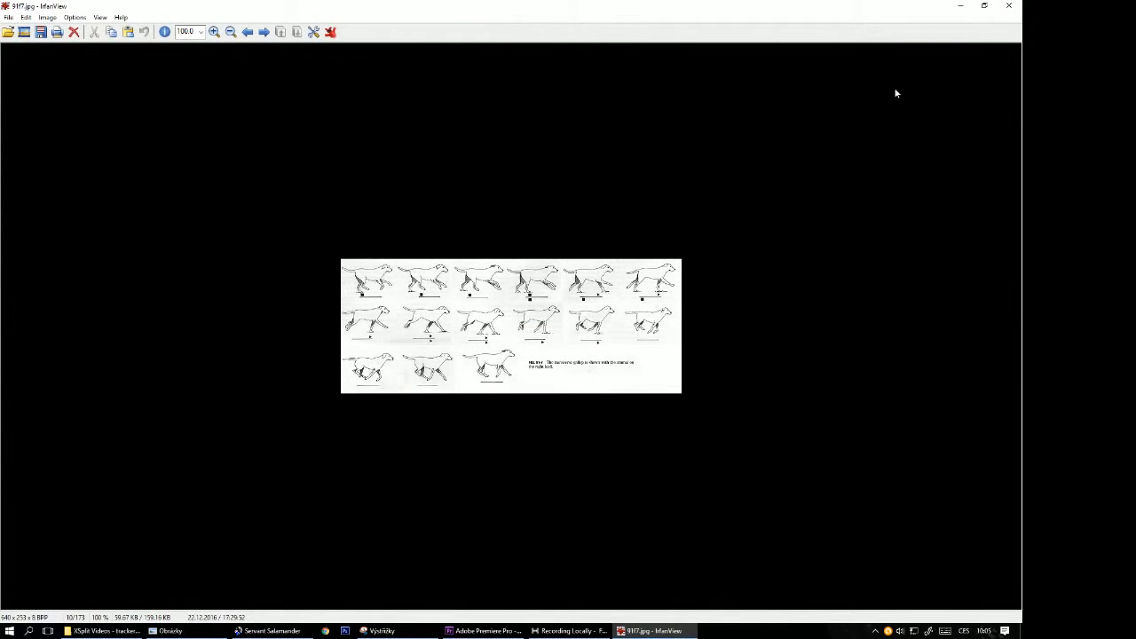
left_click(1008, 6)
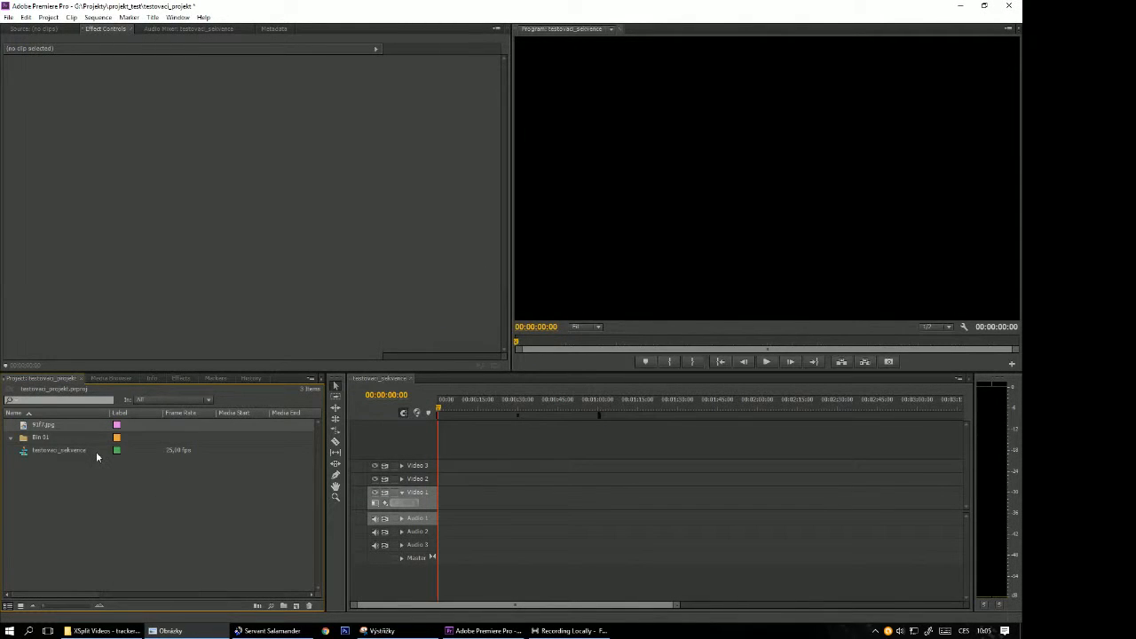
Examine the file properties of 91f7.jpg, in particular its image size
right_click(83, 426)
right_click(45, 426)
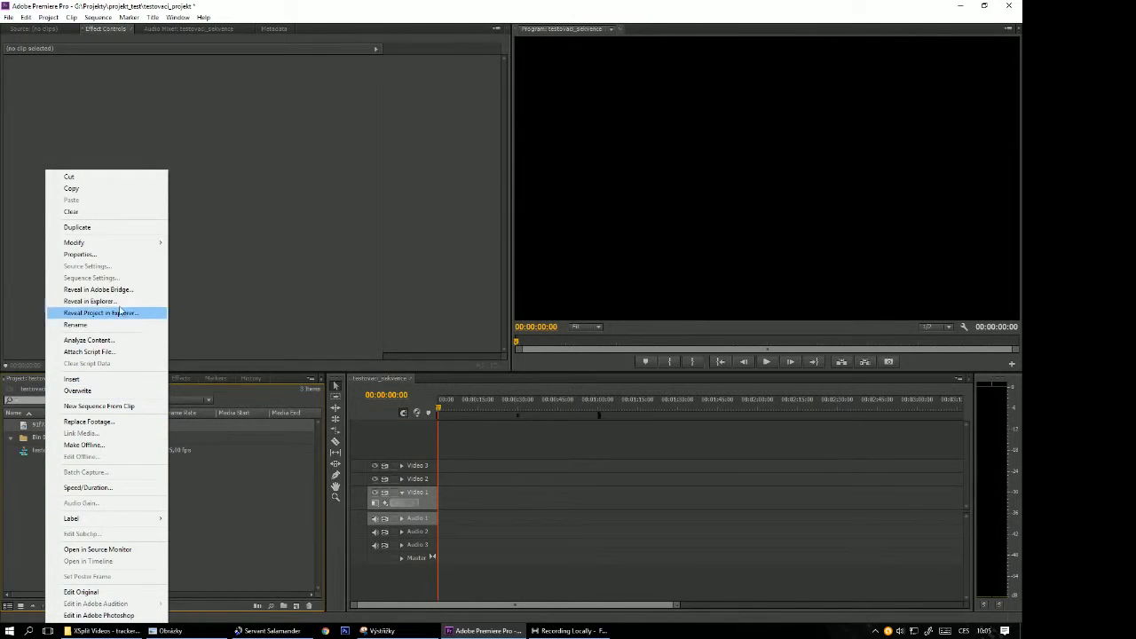
left_click(93, 255)
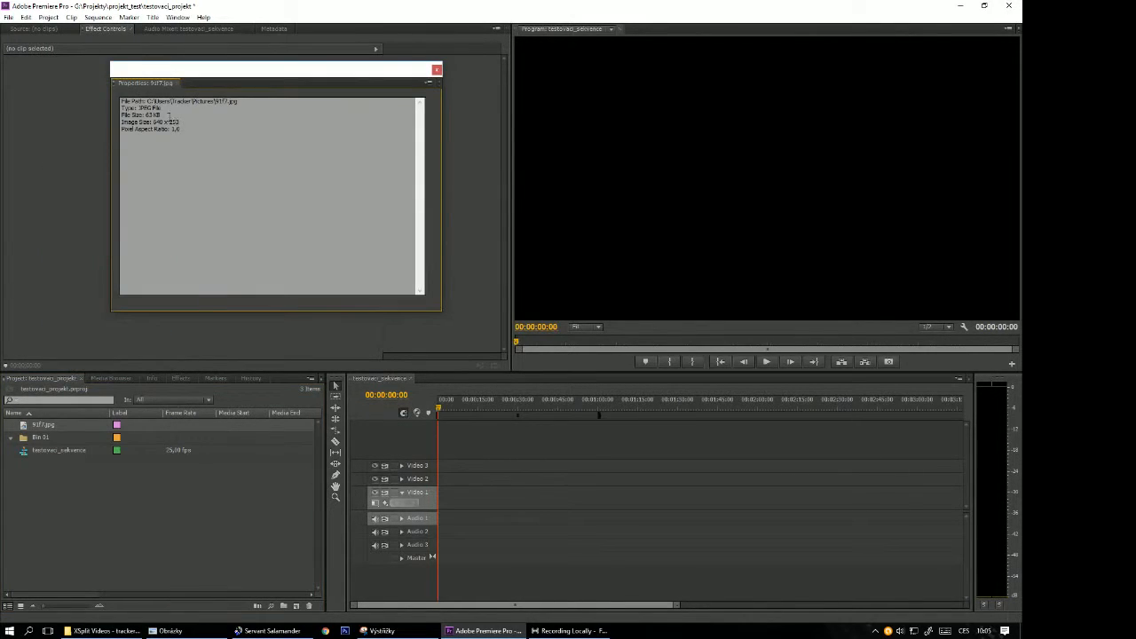
left_click_drag(189, 124, 151, 123)
left_click(436, 69)
Place 91f7.jpg at the start of the Video 1 track and scale the clip to the frame size
left_click_drag(46, 426, 423, 511)
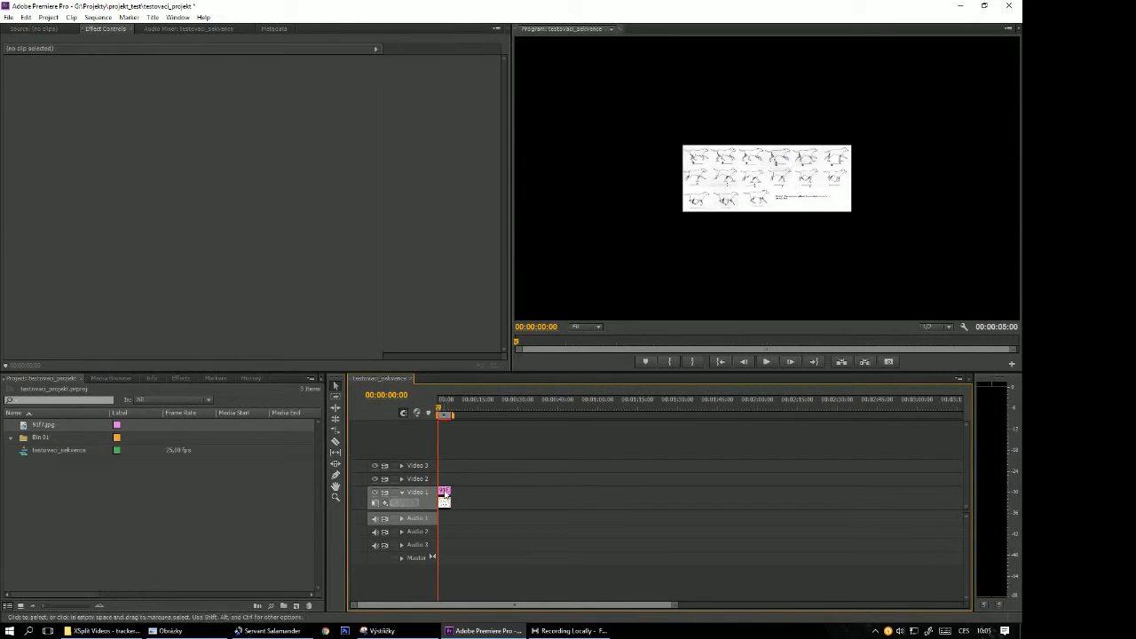
scroll(451, 490, "up", 3)
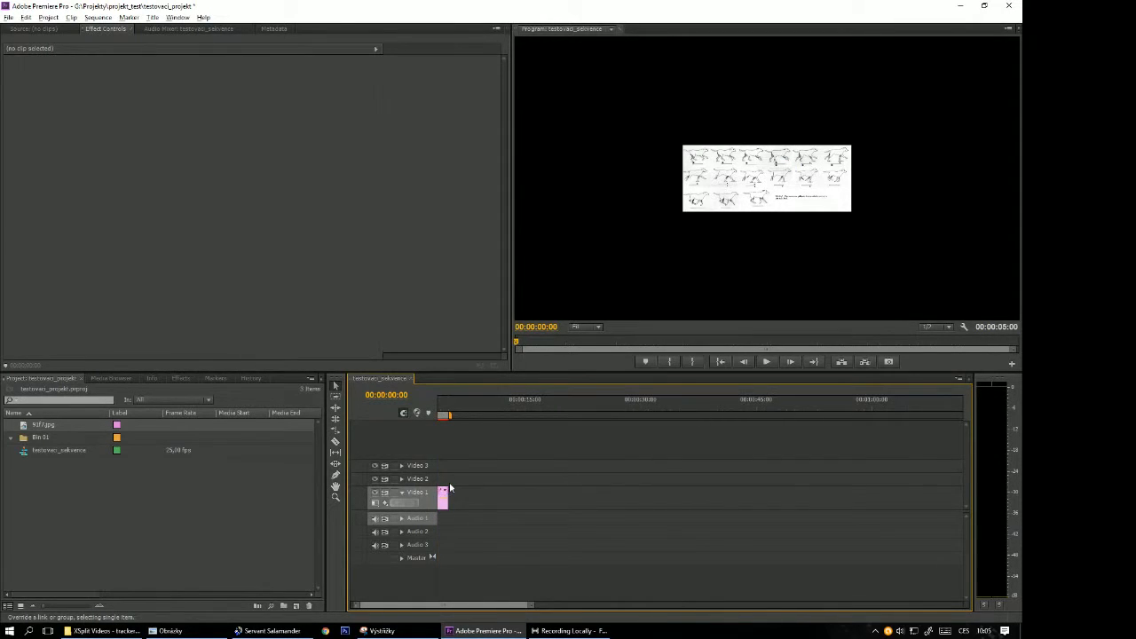
right_click(454, 495)
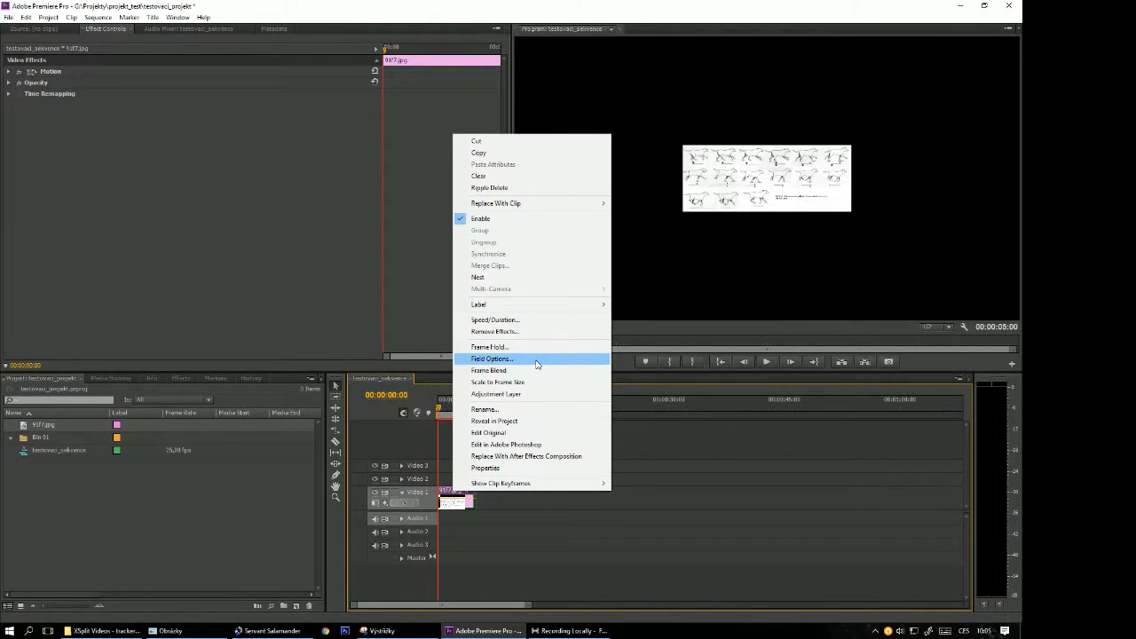
left_click(438, 533)
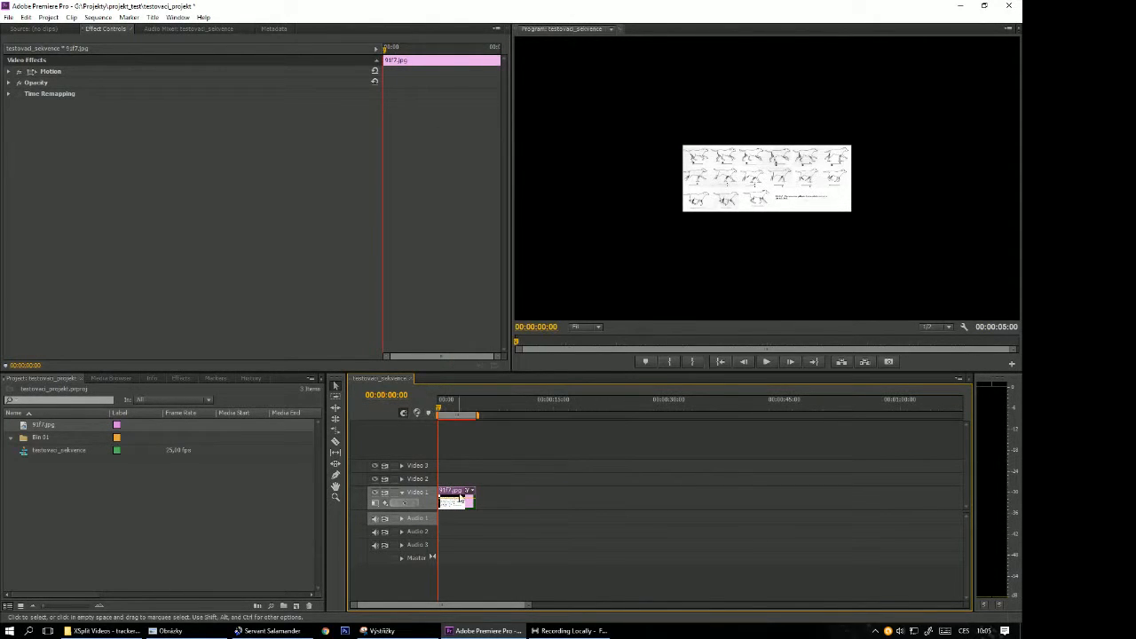
right_click(460, 497)
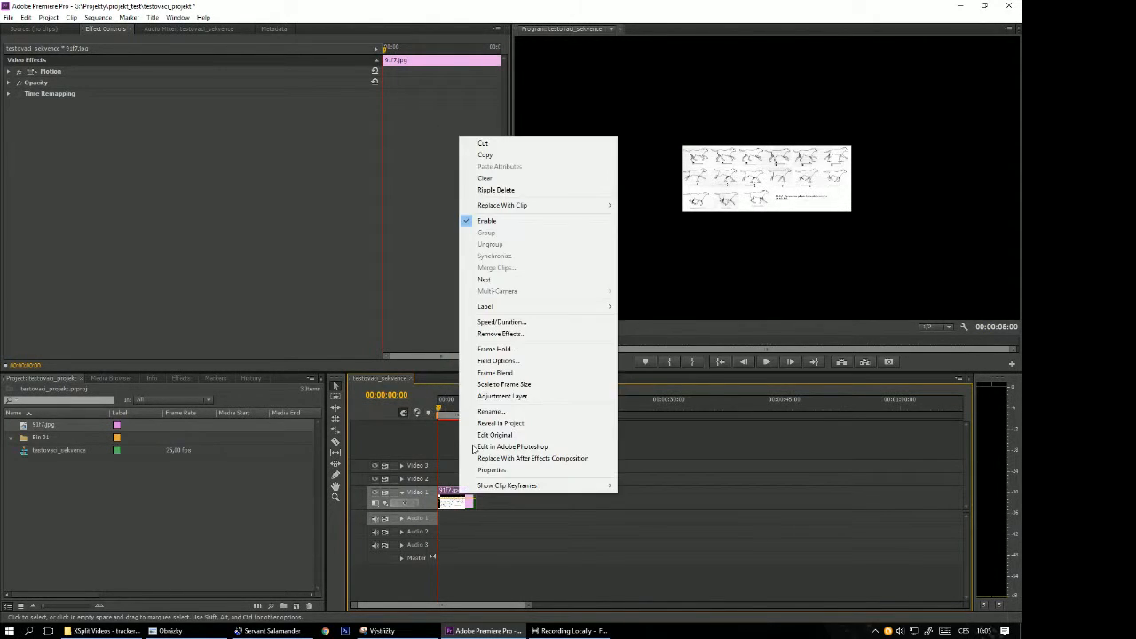
left_click(529, 387)
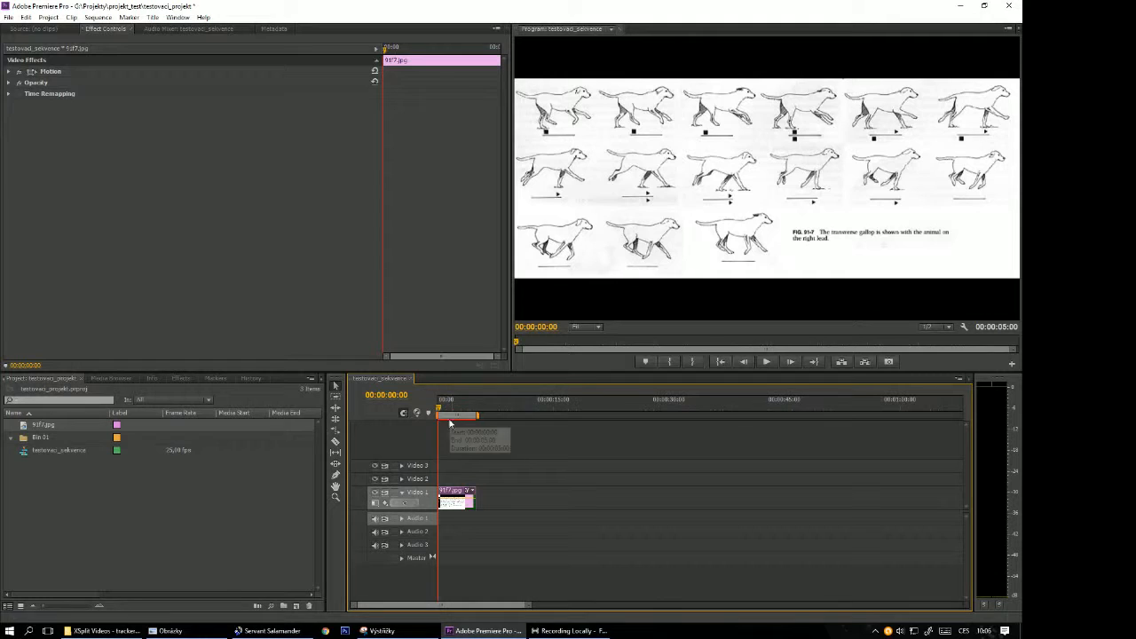
Play back the sequence and trim the end of the 91f7.jpg clip to a length of about 00:00:02:22
key("space")
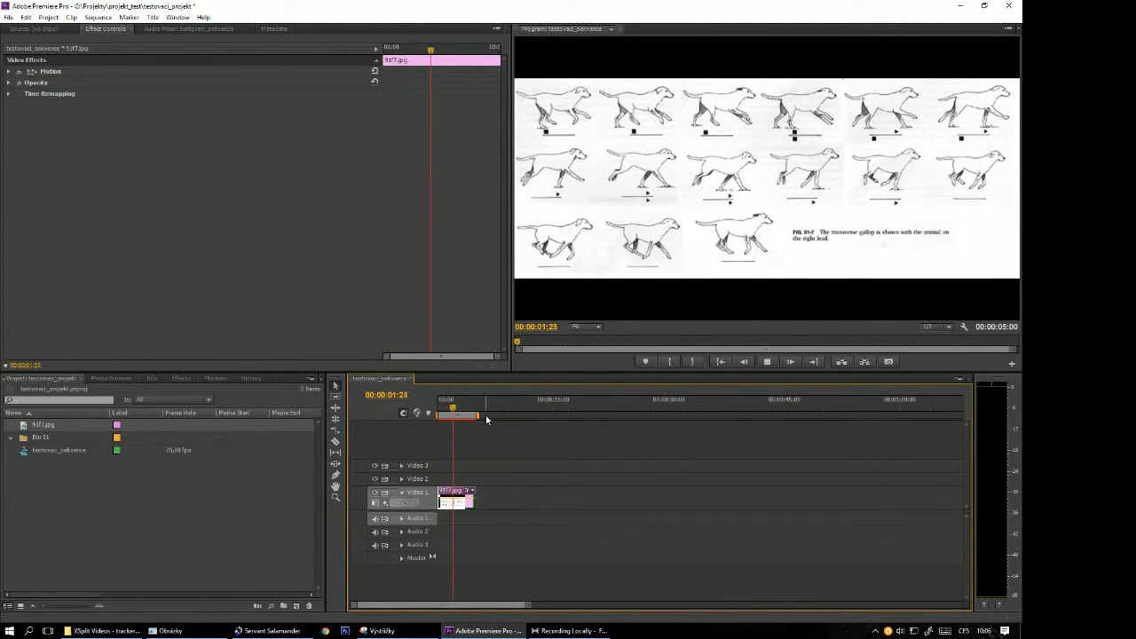
key("space")
left_click_drag(474, 503, 459, 503)
key("space")
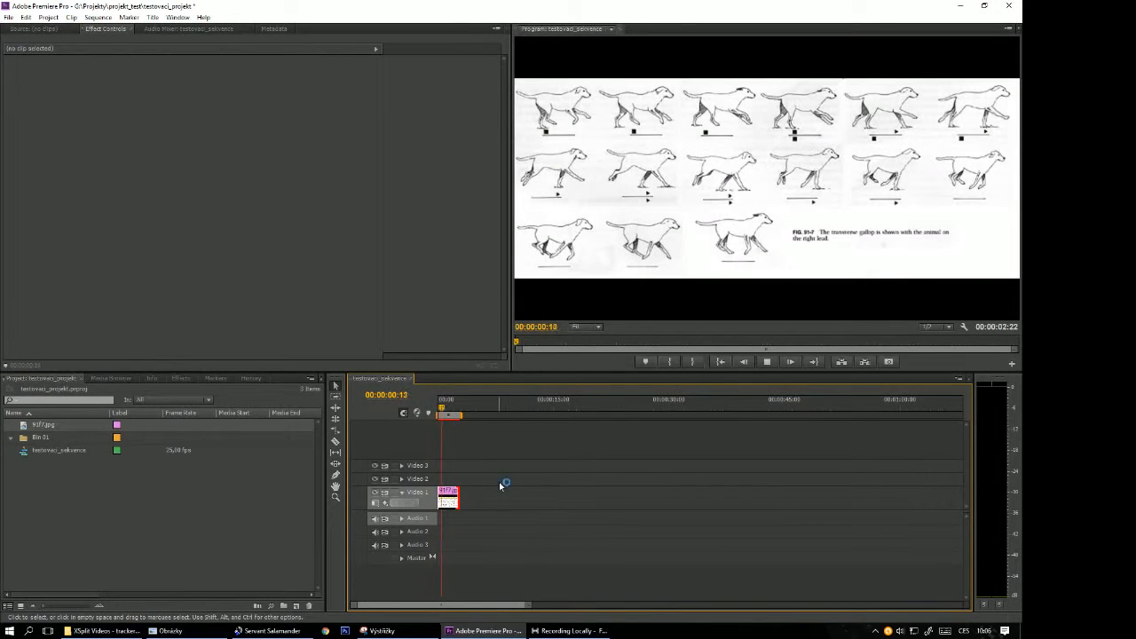
Extend the end of the work area beyond the 91f7.jpg clip, stop playback and select the clip
left_click_drag(462, 417, 478, 419)
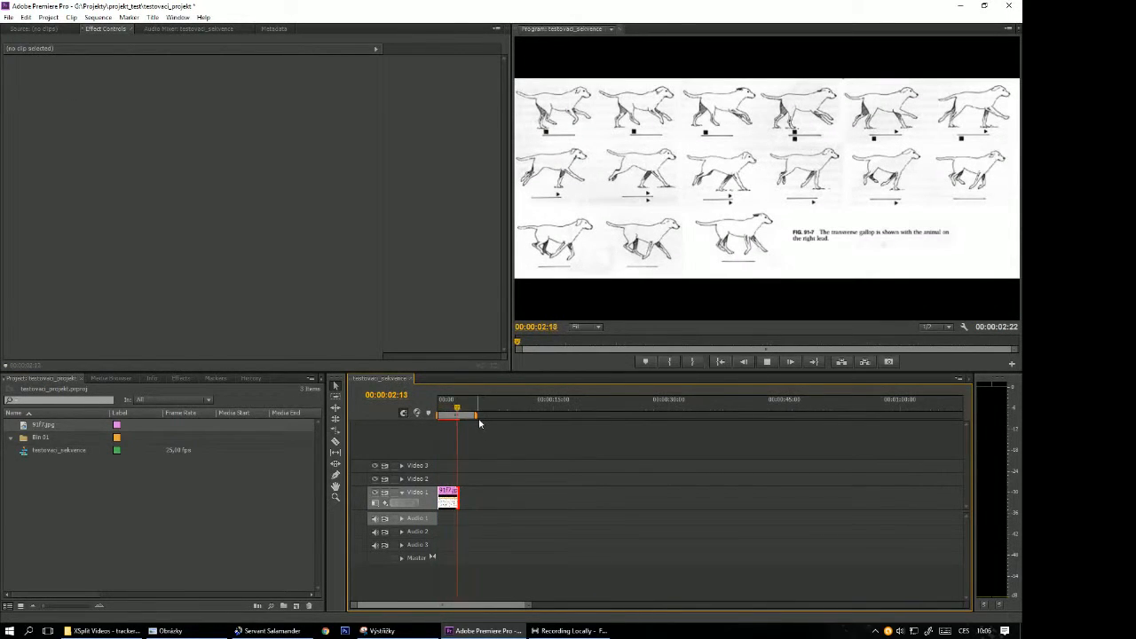
key("space")
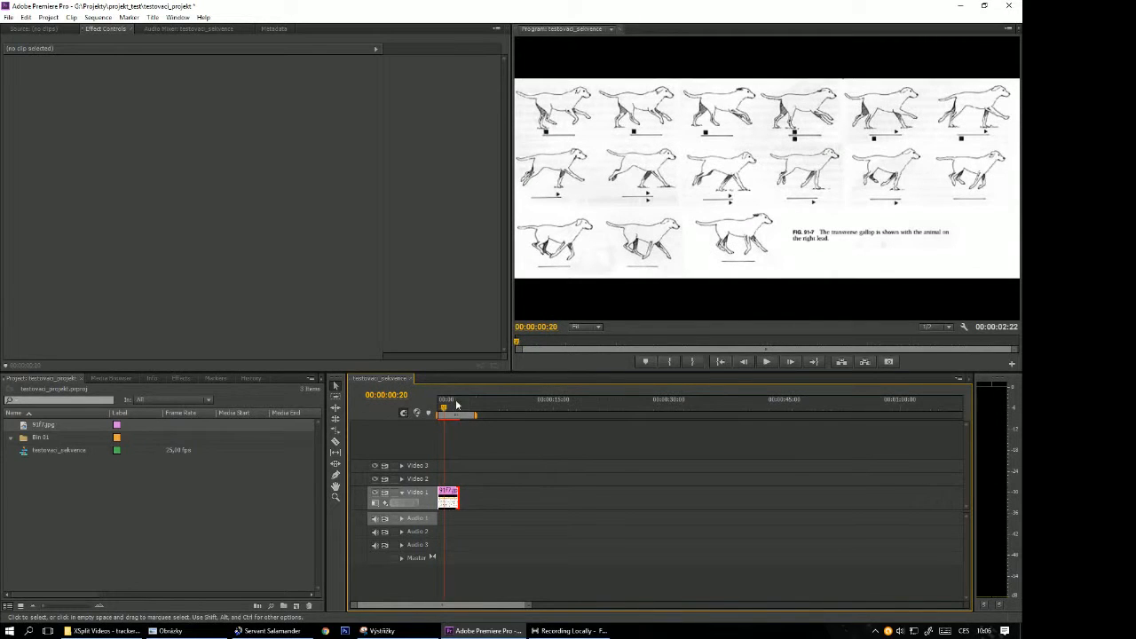
left_click(449, 502)
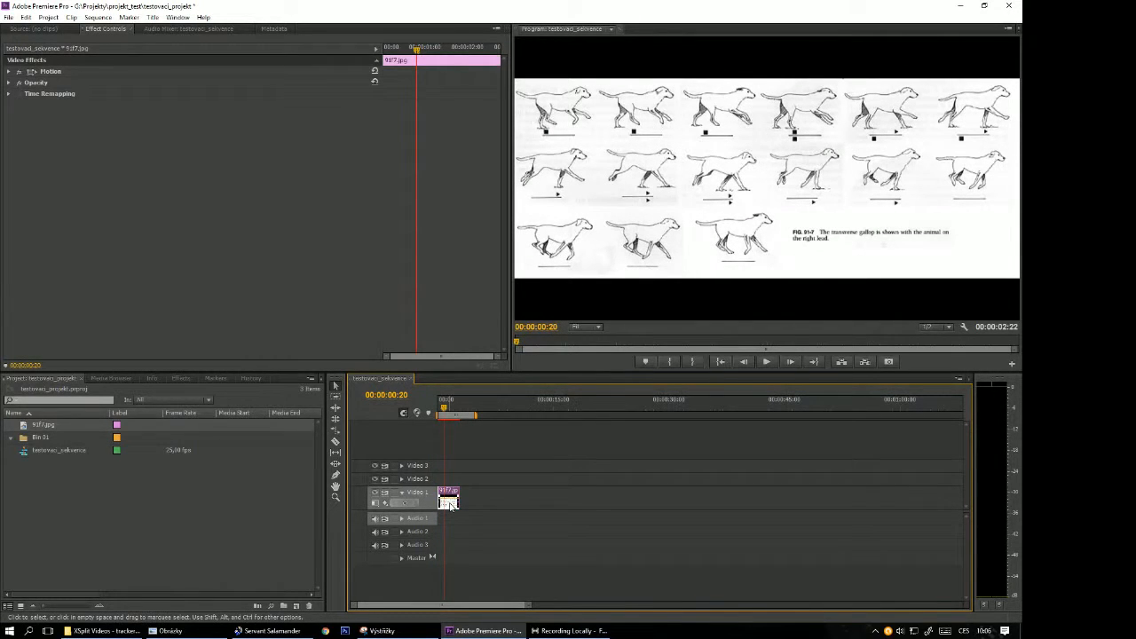
Import space_digger_animtest_0001 from the Space_maya images folder with the Image Sequence option enabled
right_click(162, 503)
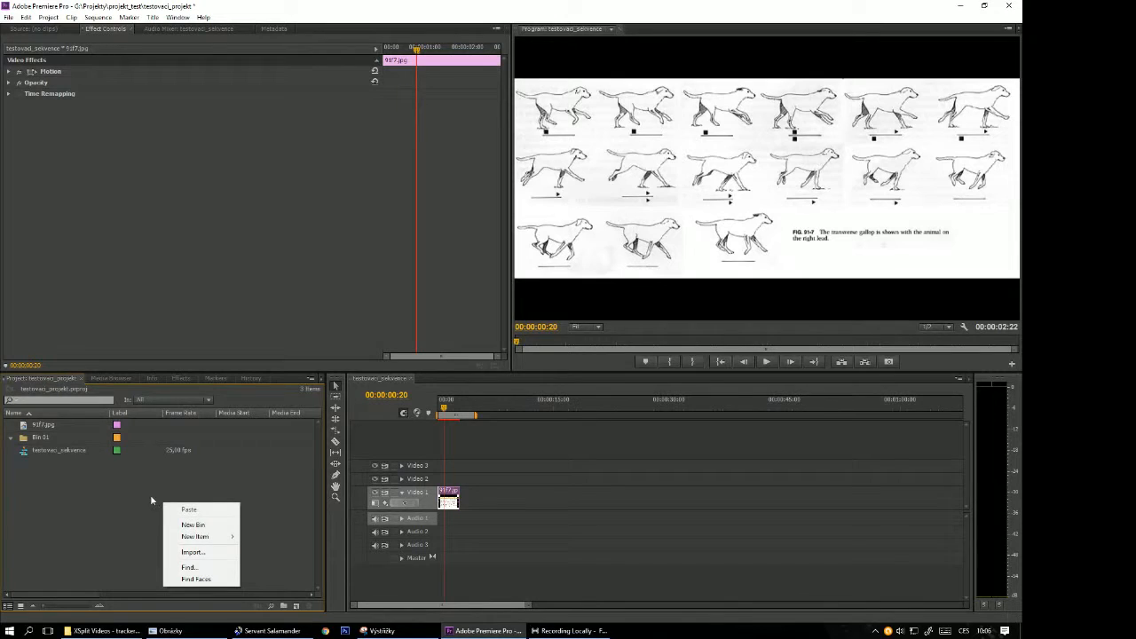
left_click(208, 552)
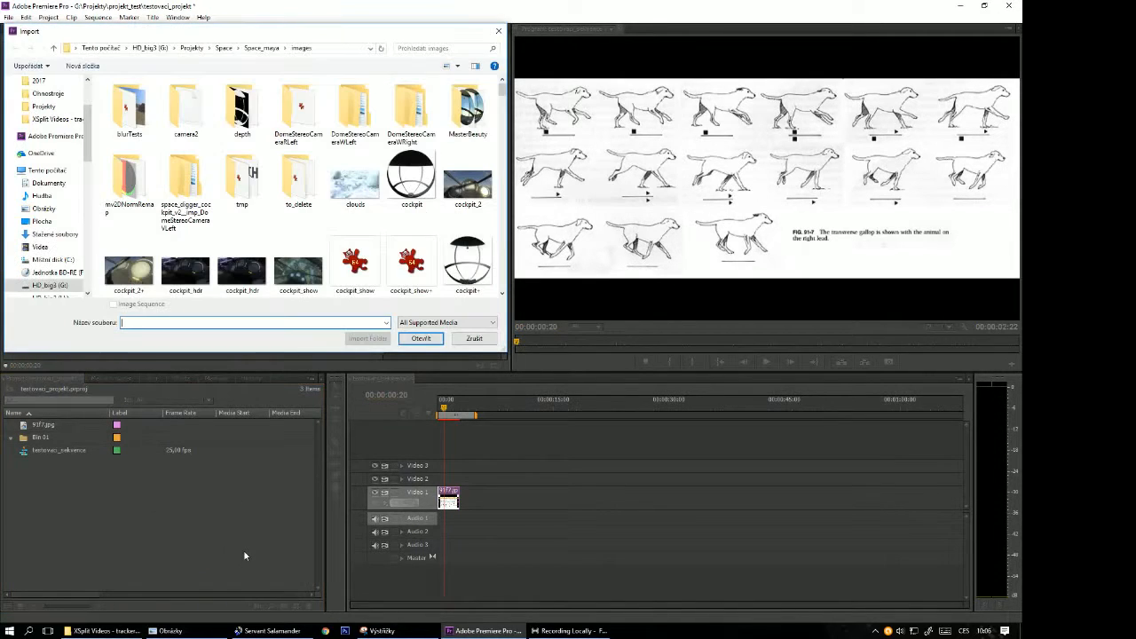
mouse_move(502, 89)
left_mouse_down()
mouse_move(506, 119)
mouse_move(507, 110)
left_mouse_up()
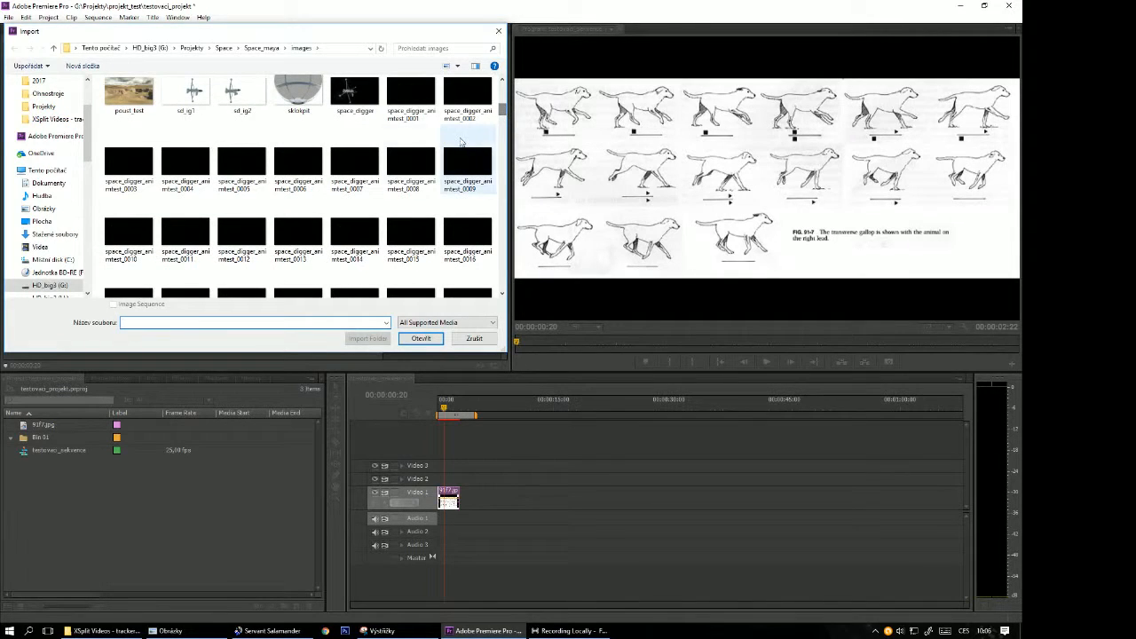
left_click(414, 103)
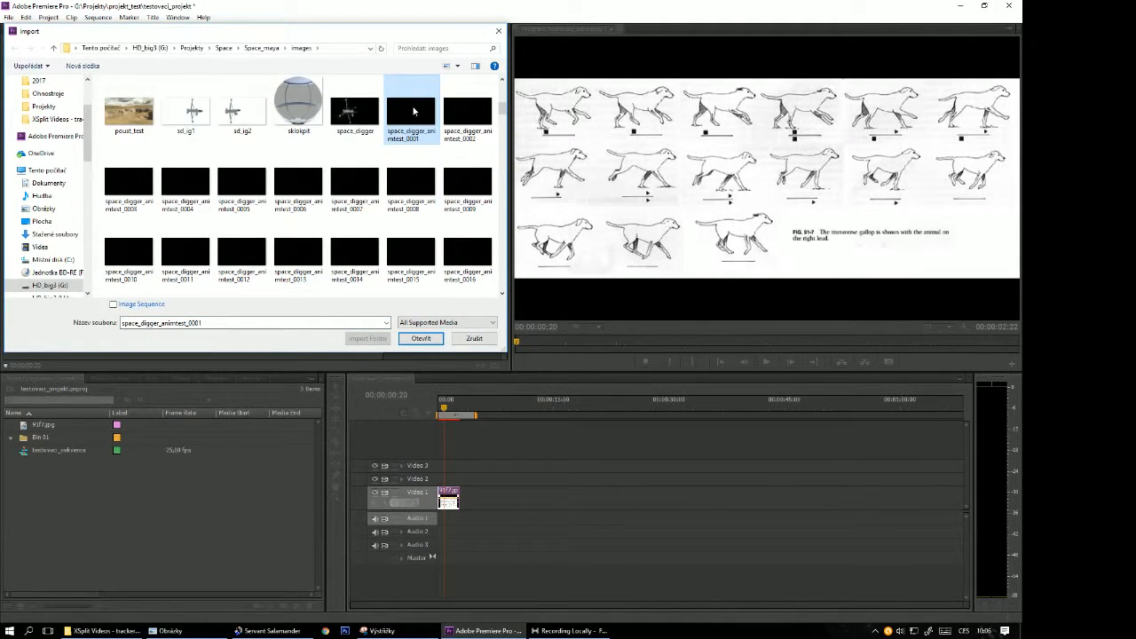
left_click(114, 304)
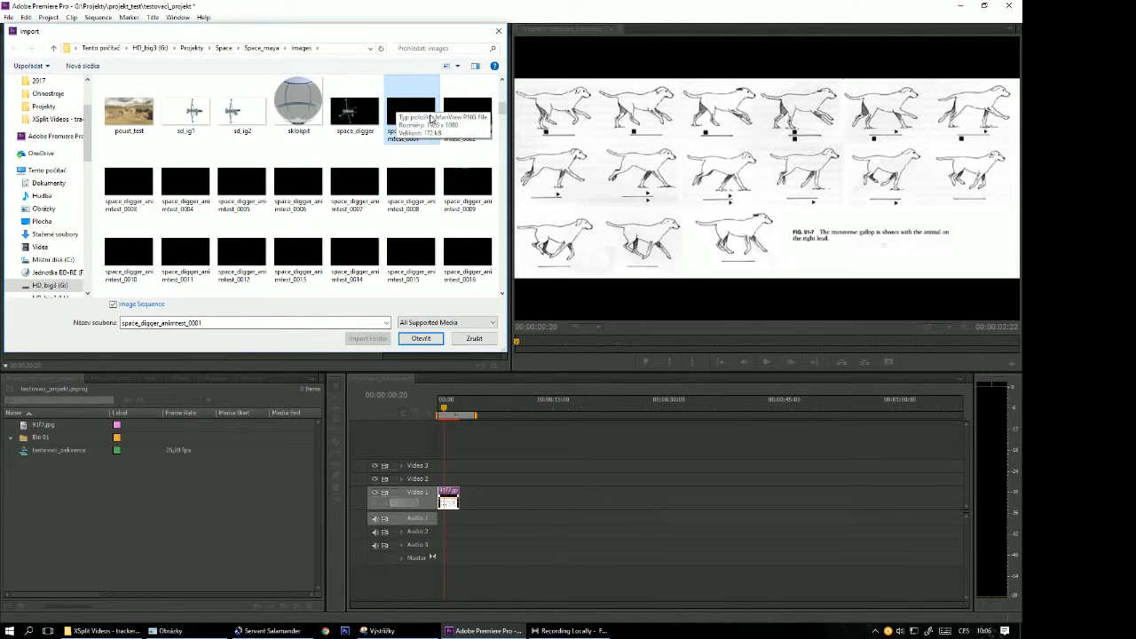
left_click(421, 338)
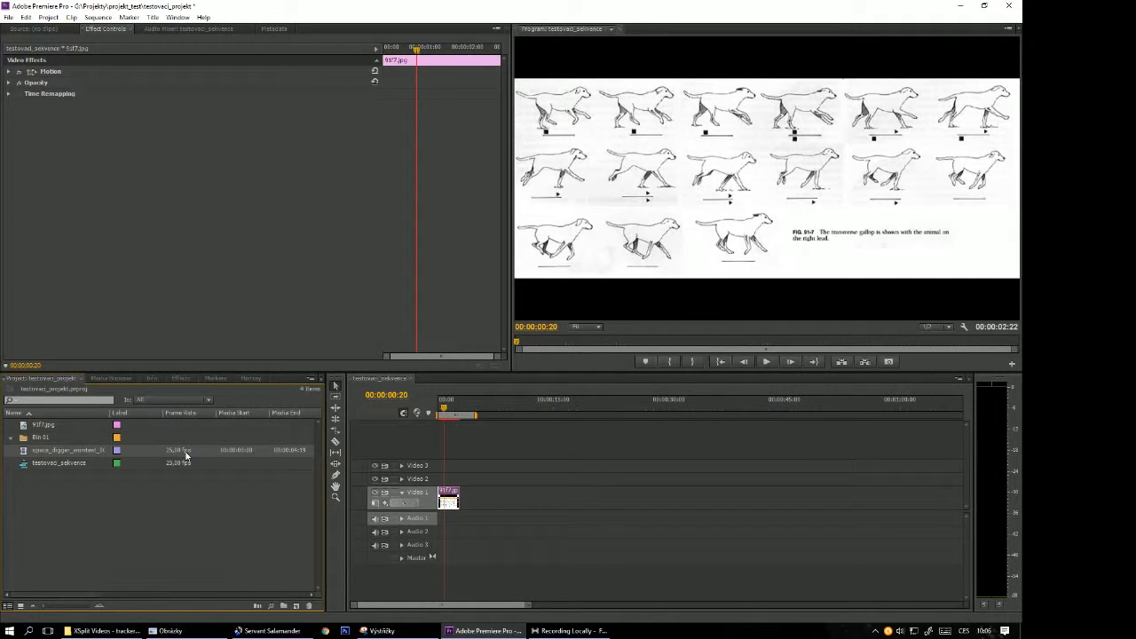
Interpret the space_digger image sequence with the frame rate from the file and place it on Video 1 directly after the 91f7.jpg clip
right_click(77, 453)
left_click(53, 452)
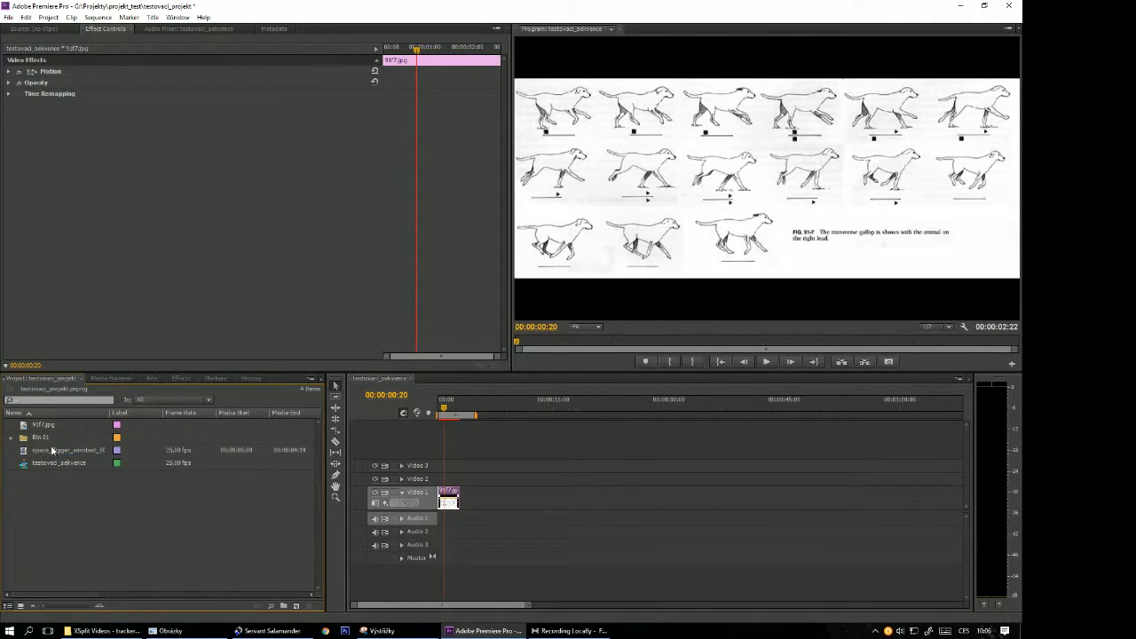
right_click(52, 451)
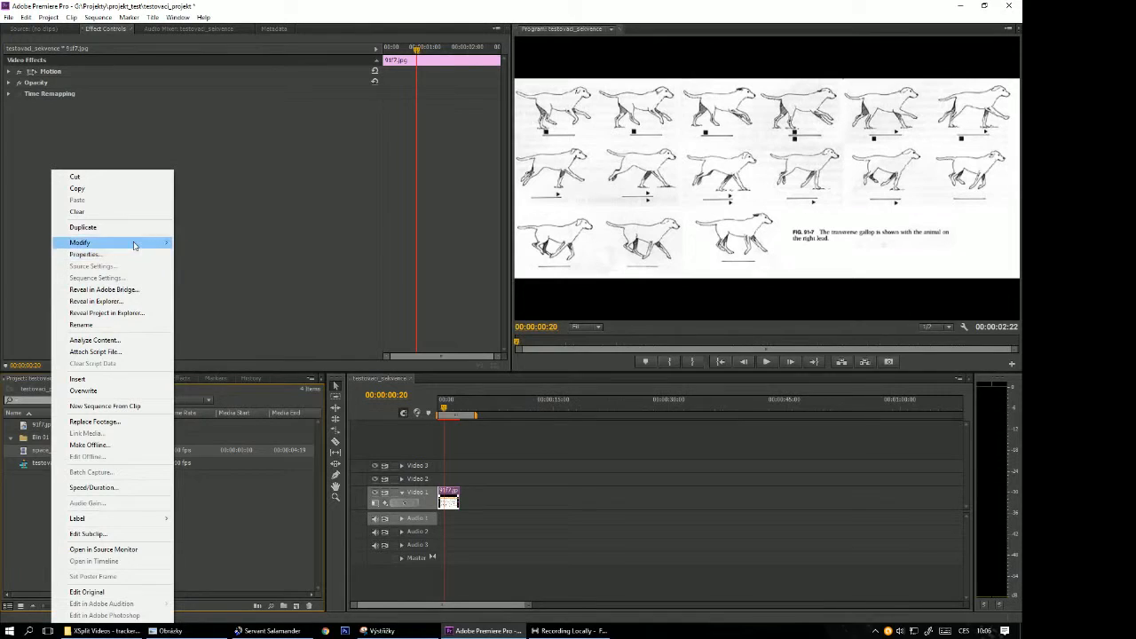
mouse_move(134, 245)
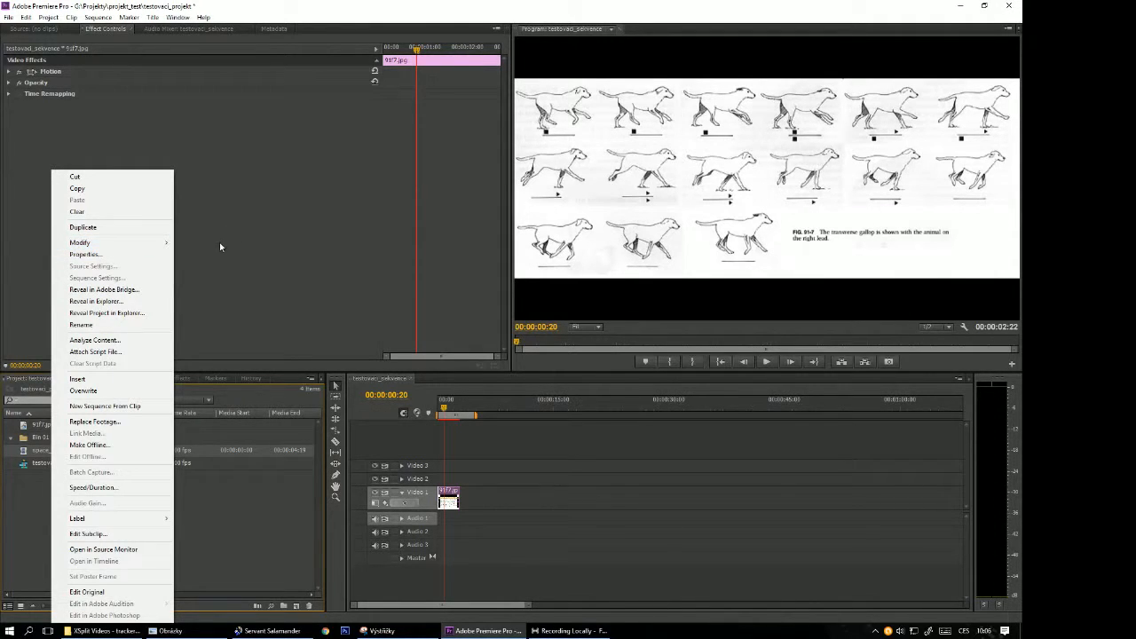
left_click(217, 255)
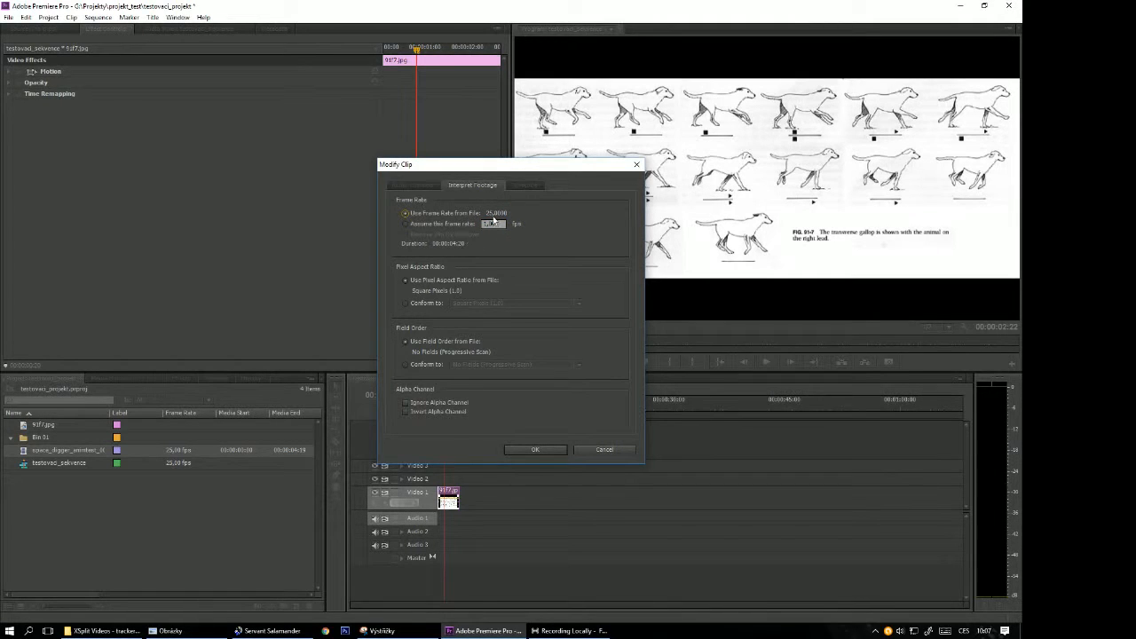
left_click(535, 449)
left_click_drag(78, 455, 469, 506)
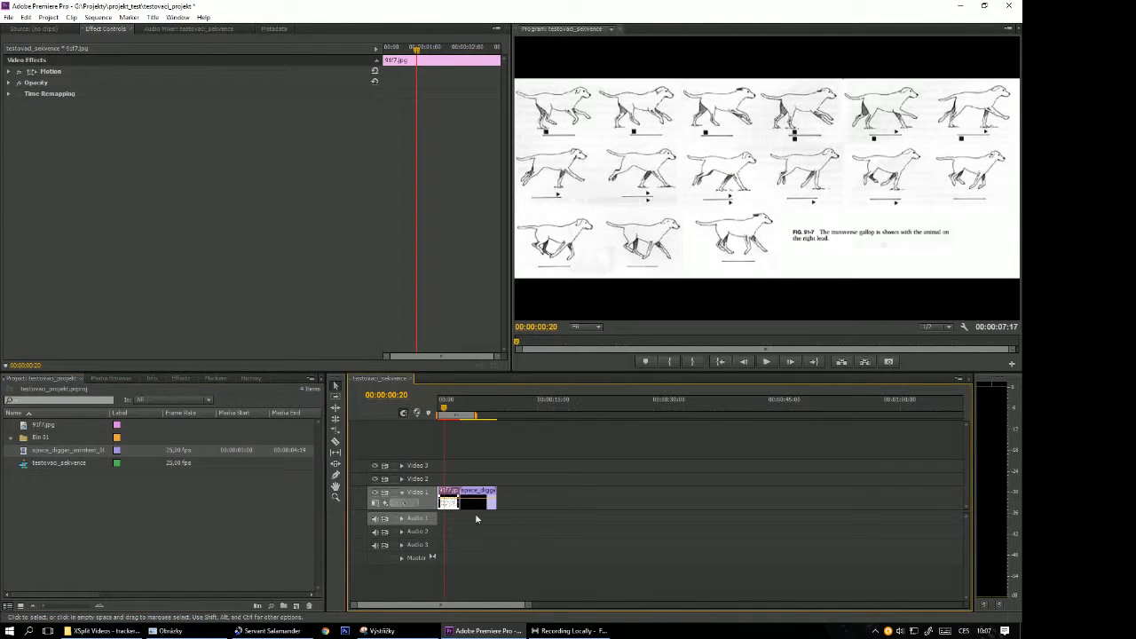
Play back the sequence across the cut from 91f7.jpg to the space_digger clip, select that clip and return the playhead to about 00:00:01:09
scroll(478, 515, "up", 3)
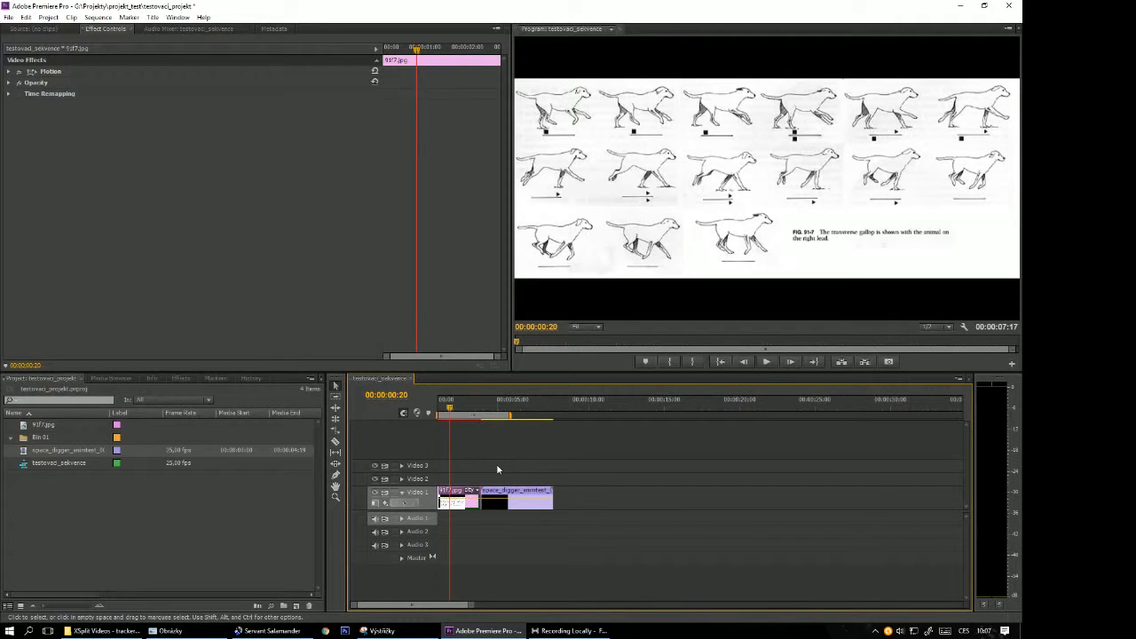
left_click(473, 406)
key("space")
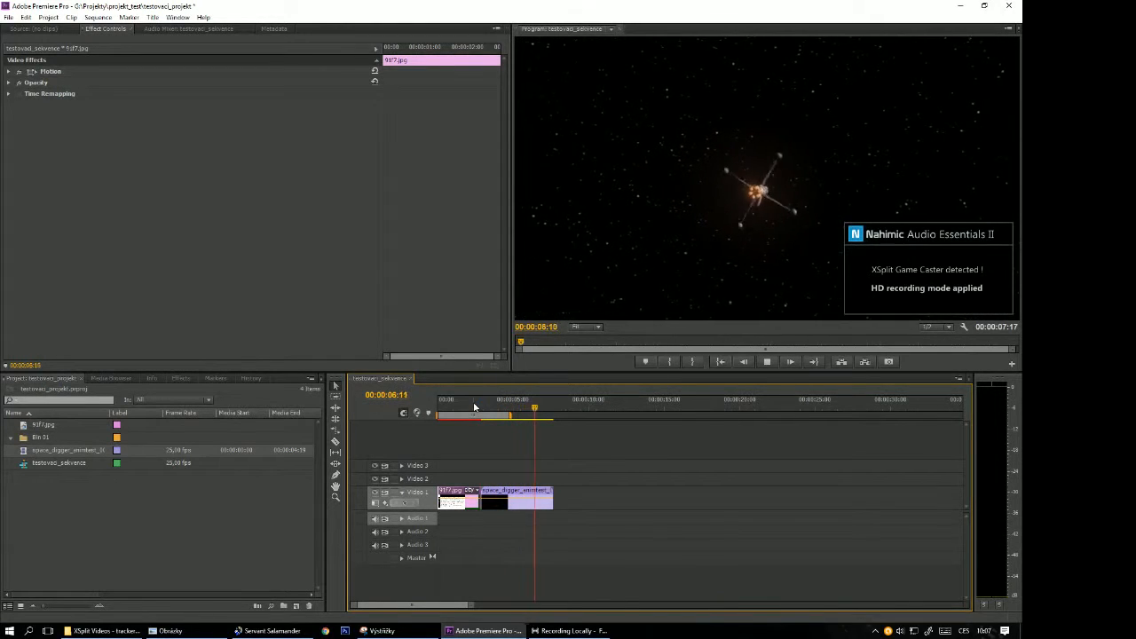
key("space")
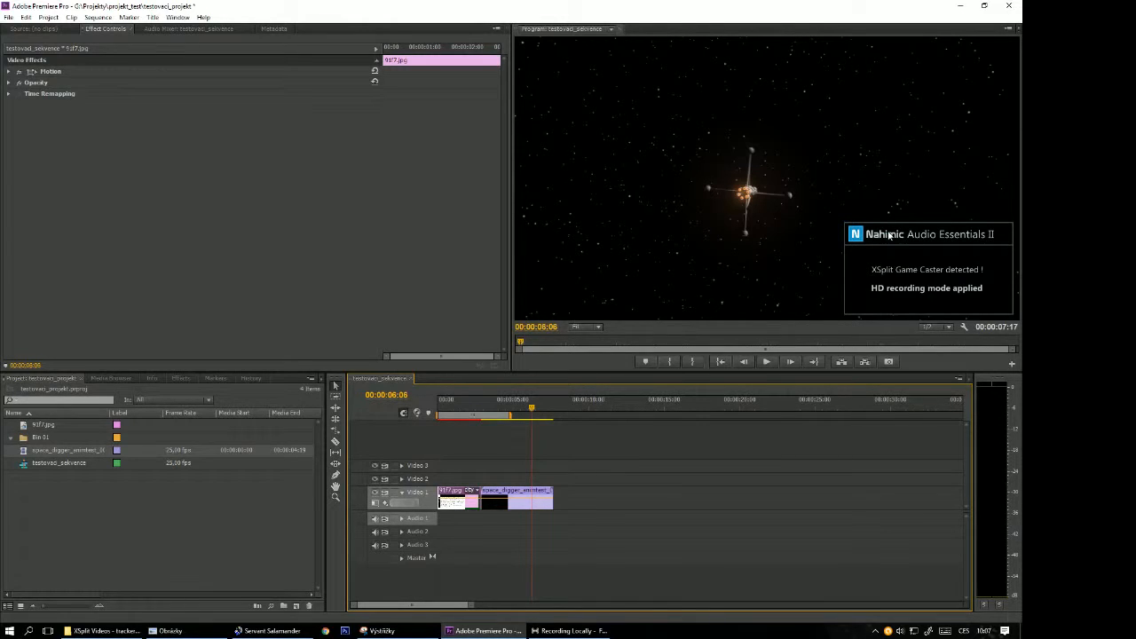
left_click(809, 188)
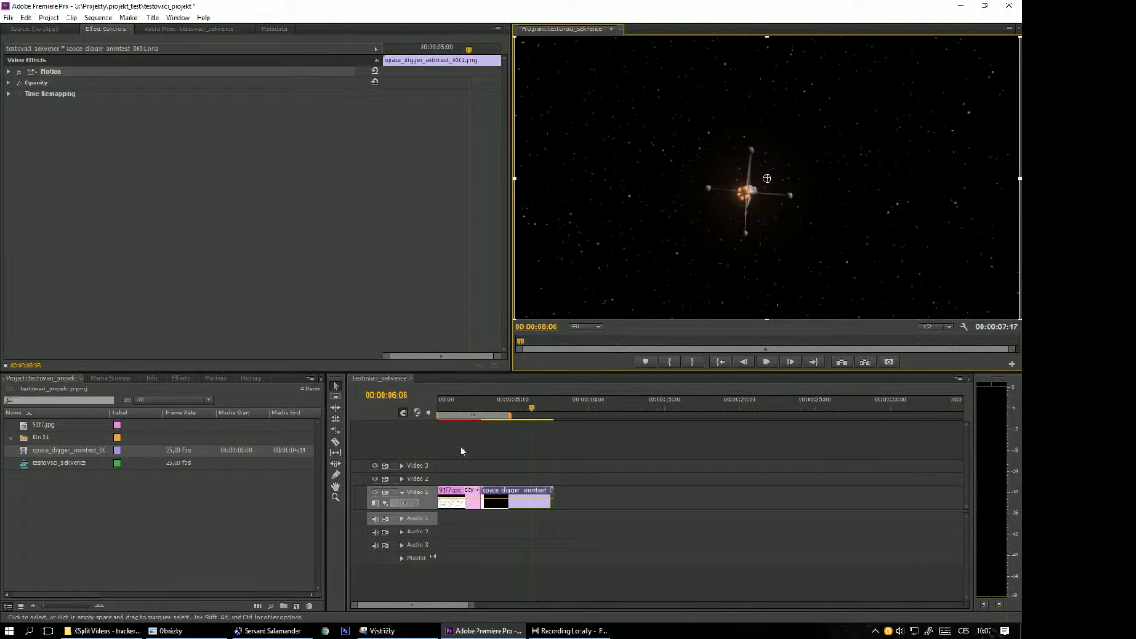
left_click(500, 403)
mouse_move(450, 404)
left_mouse_down()
mouse_move(476, 405)
mouse_move(459, 408)
left_mouse_up()
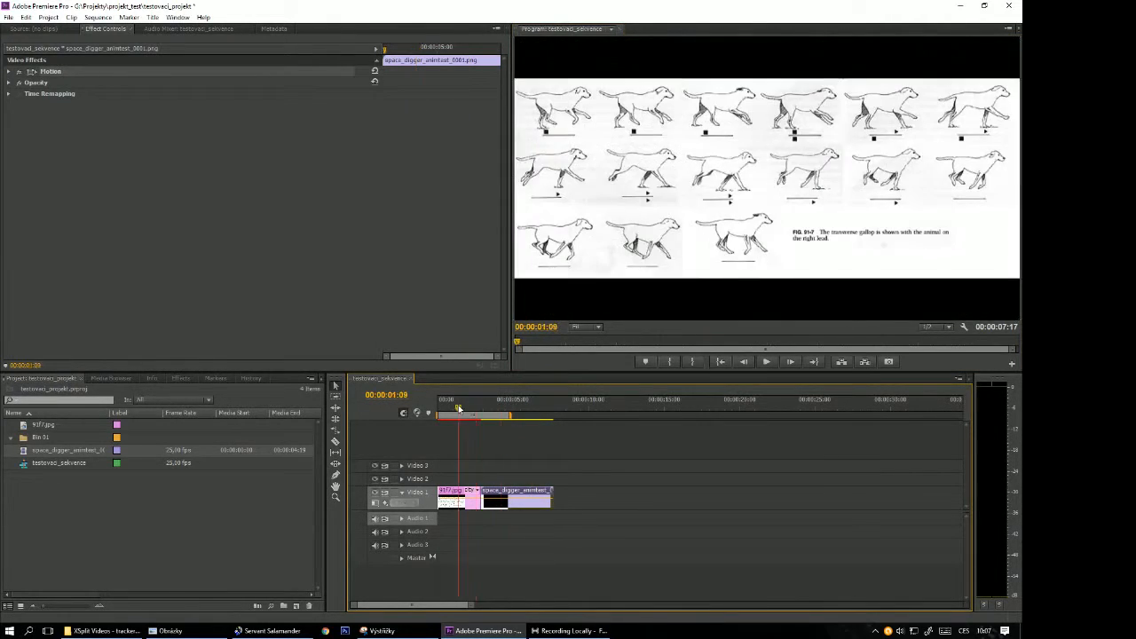
Search the effects for "cross" and apply the Cross Dissolve video transition at the cut between 91f7.jpg and the space_digger clip
left_click(181, 378)
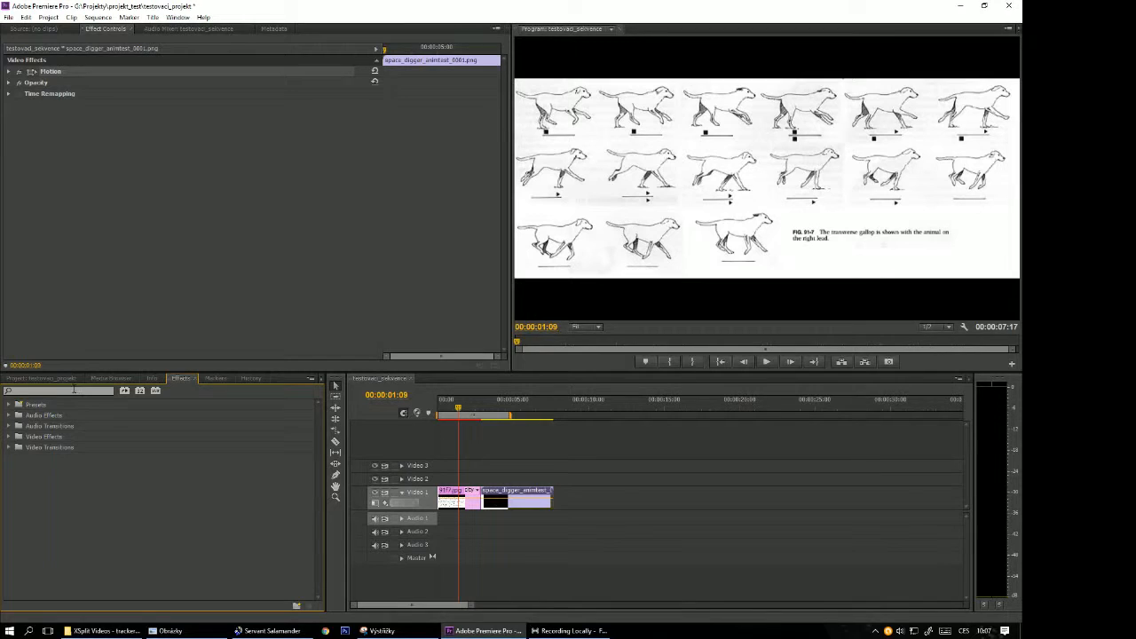
left_click(75, 389)
type("cro")
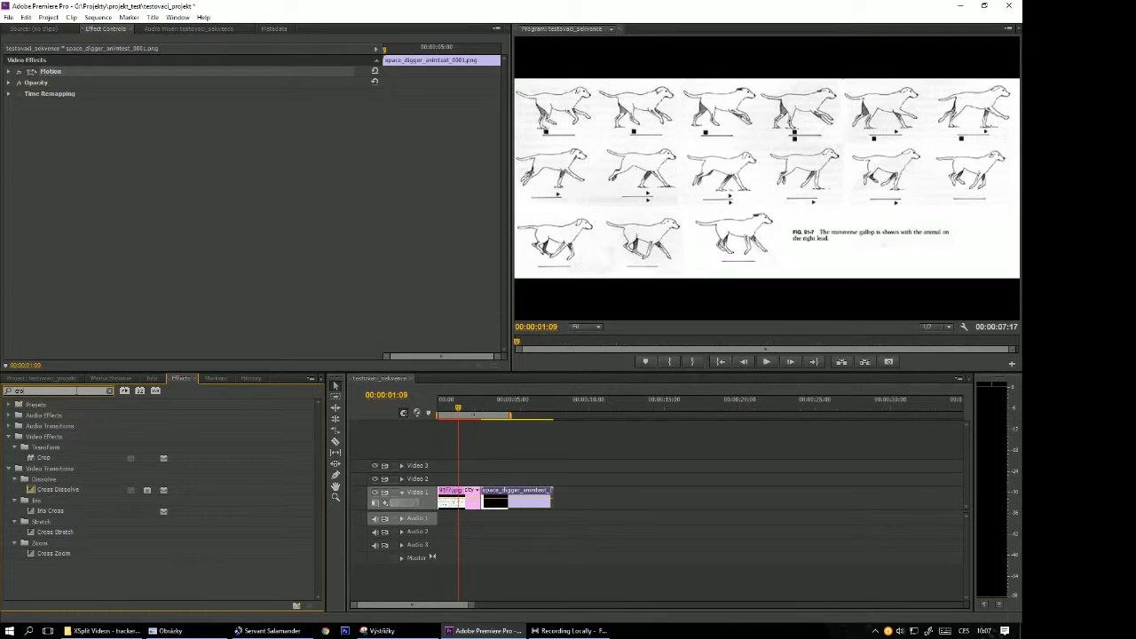
type("ss")
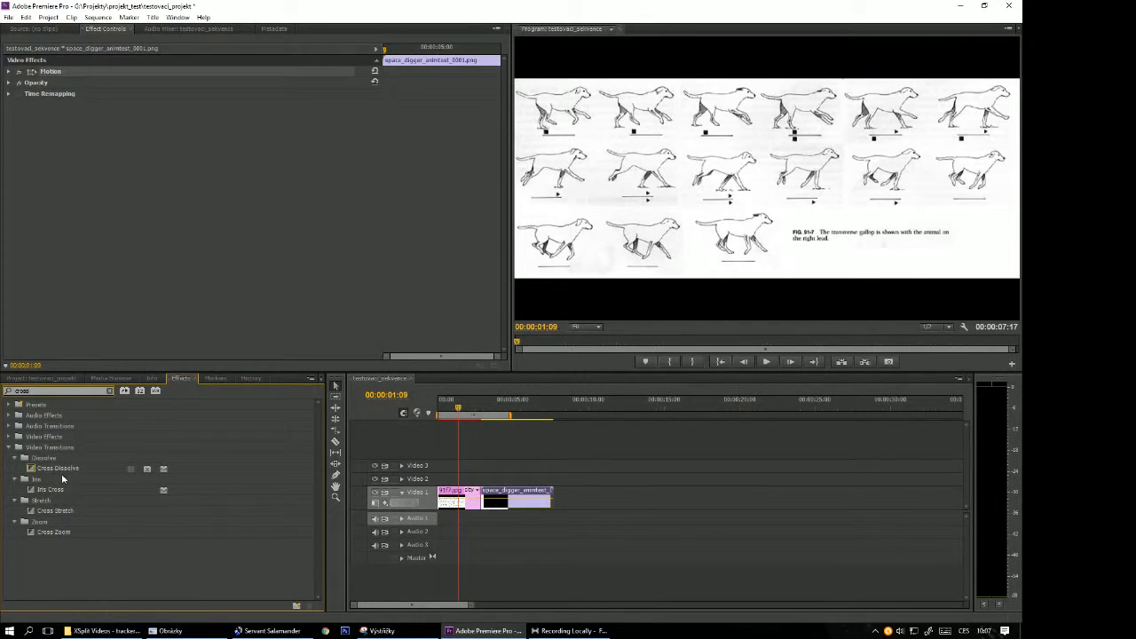
left_click_drag(60, 472, 483, 502)
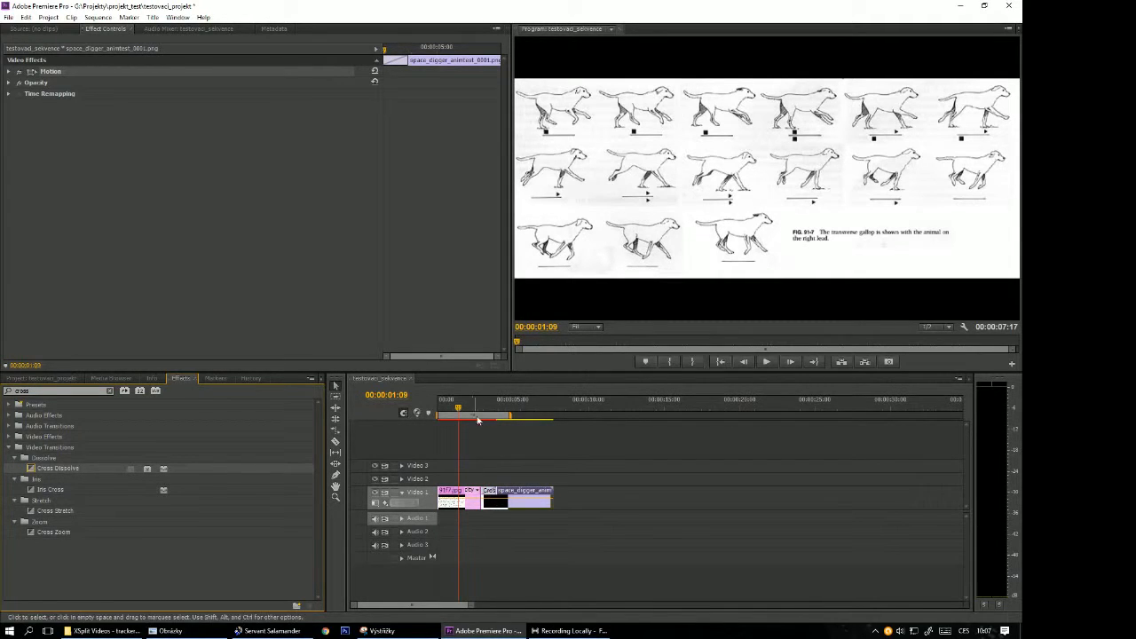
Play back the sequence across the Cross Dissolve and stop in the space_digger clip
left_click(480, 406)
key("space")
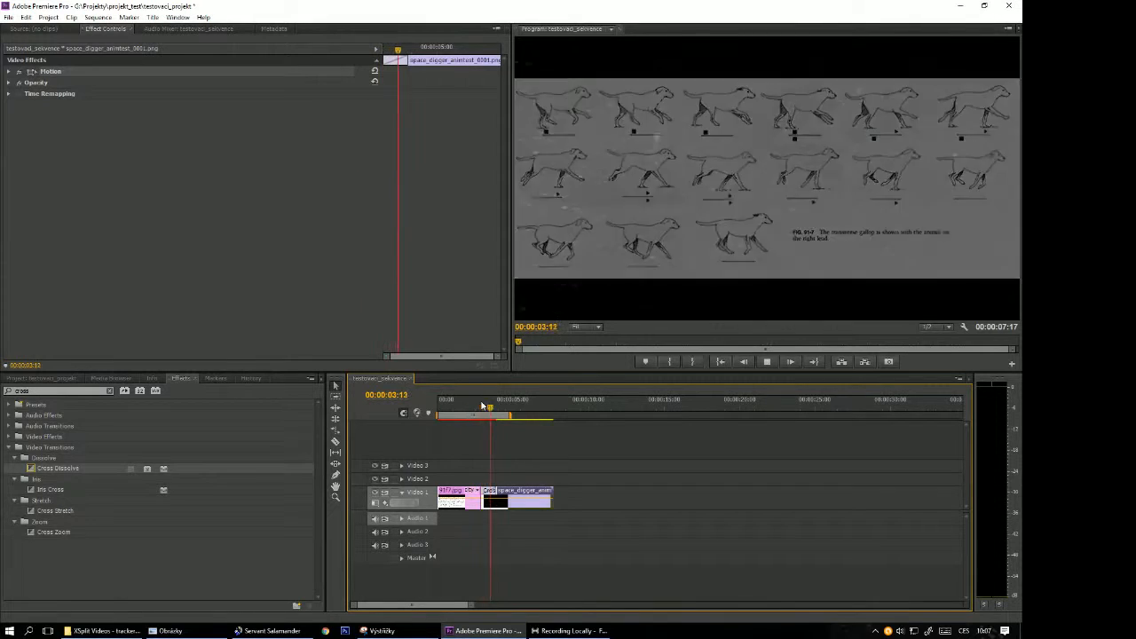
key("space")
Delete the Cross Dissolve between the two clips and apply it again at the start of the space_digger clip
scroll(477, 508, "up", 4)
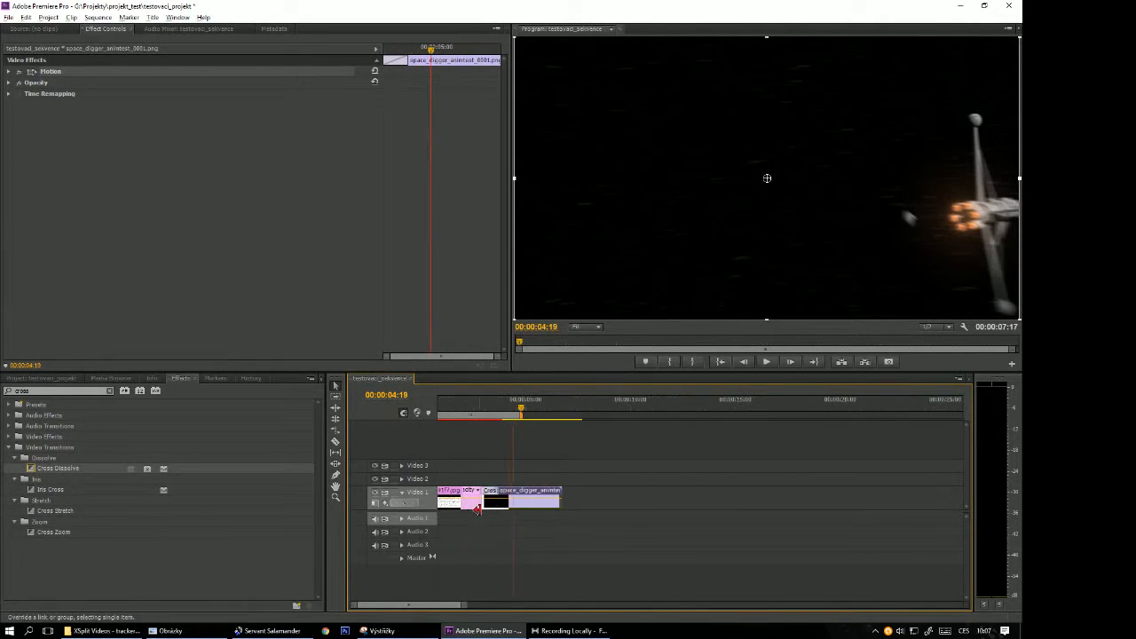
left_click_drag(388, 611, 384, 612)
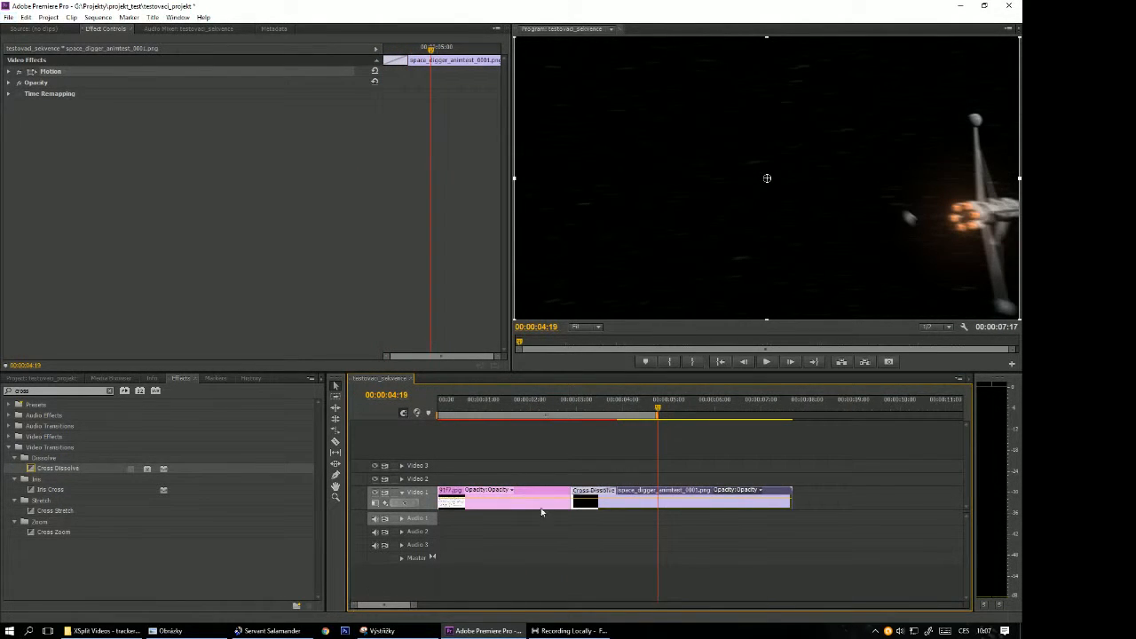
left_click(598, 494)
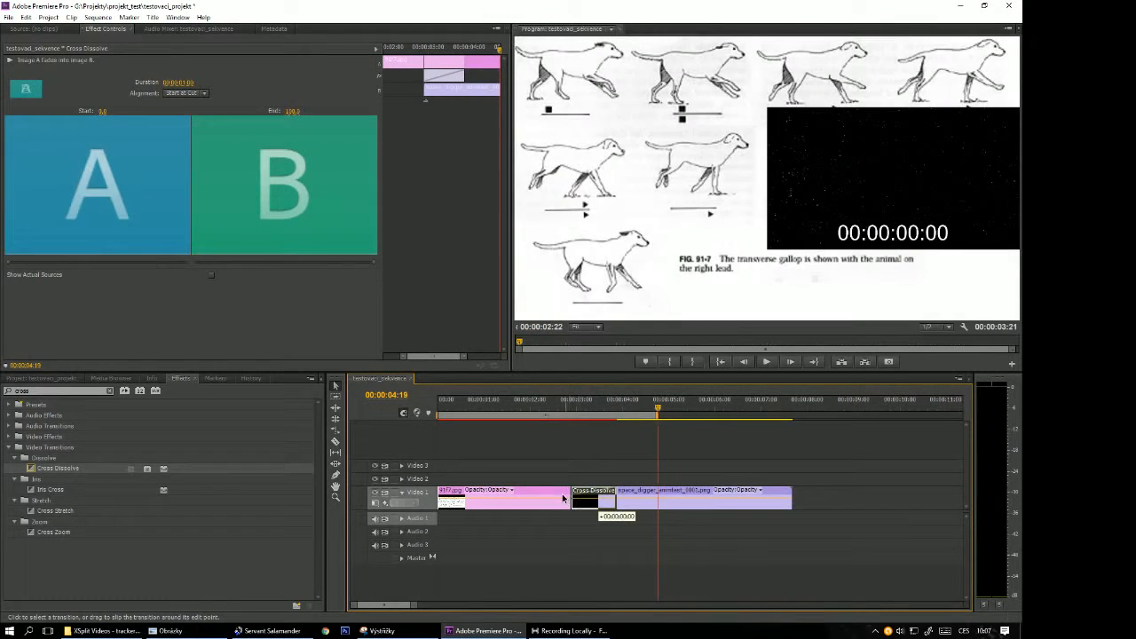
key("Delete")
left_click_drag(65, 471, 581, 499)
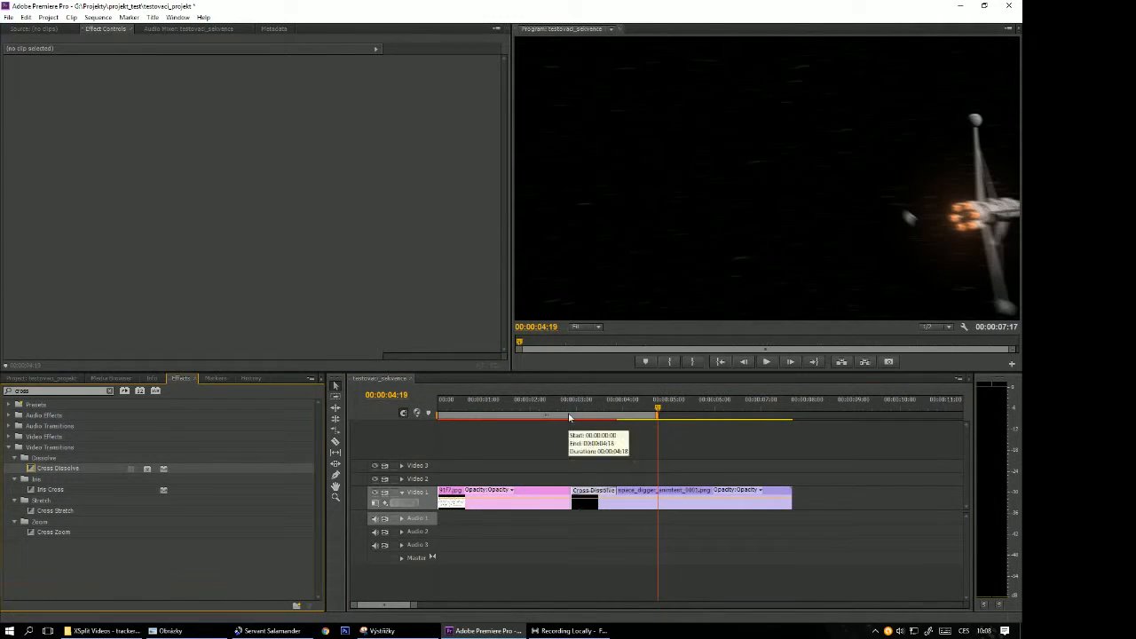
Scrub through the Cross Dissolve and examine its duration, alignment and position in the transition settings
left_click_drag(570, 417, 620, 426)
left_click(592, 493)
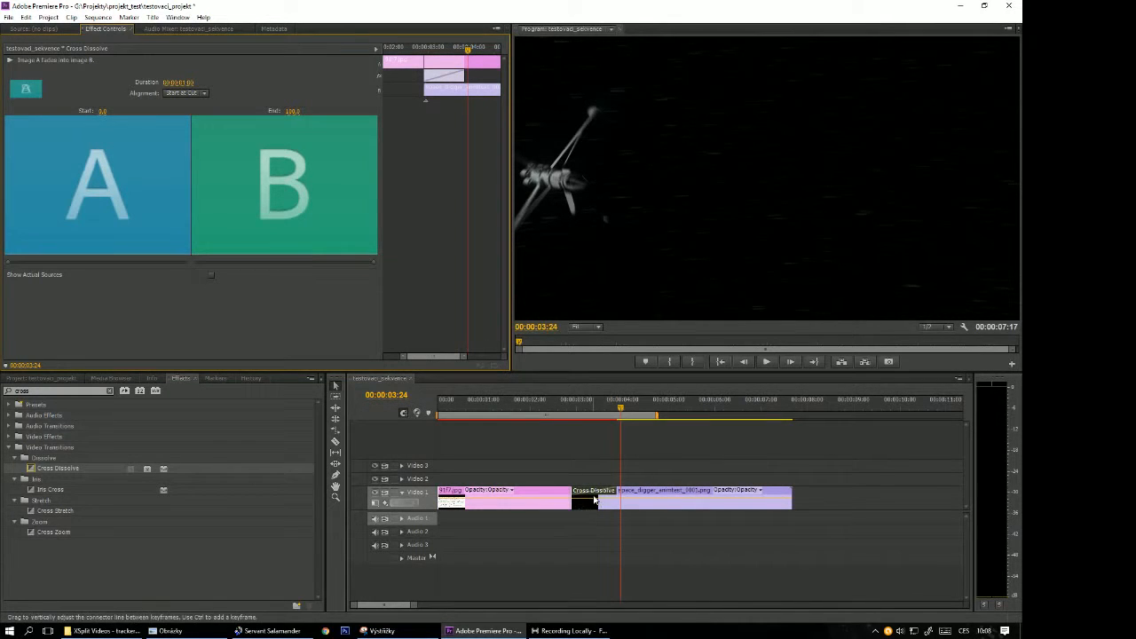
mouse_move(466, 50)
left_mouse_down()
mouse_move(417, 60)
mouse_move(466, 53)
left_mouse_up()
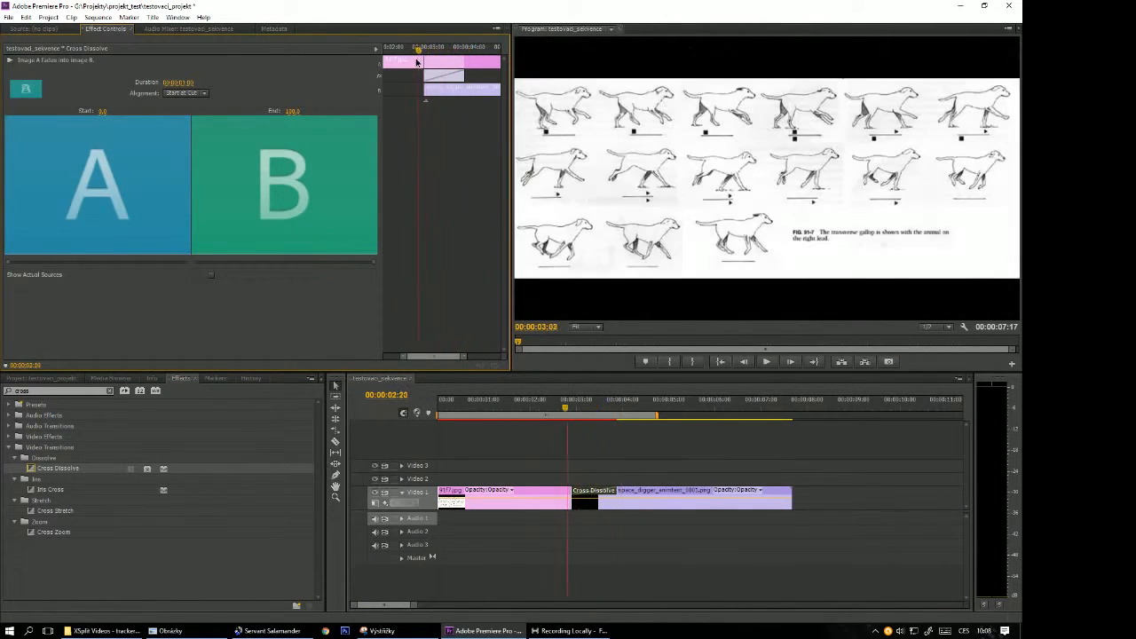
left_click(639, 449)
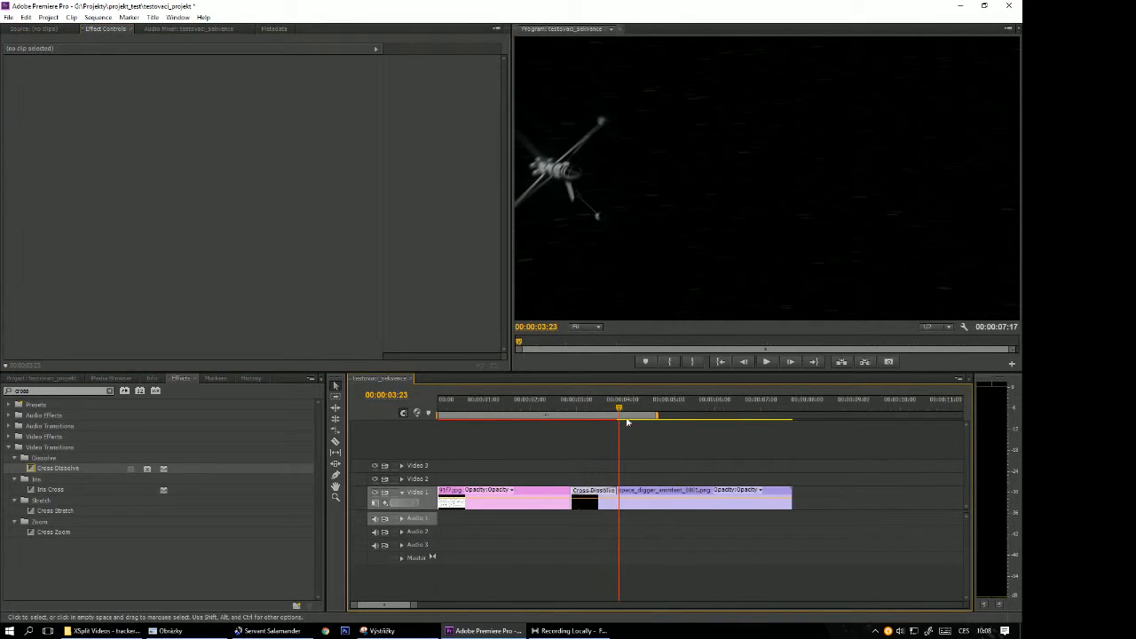
left_click_drag(619, 408, 572, 408)
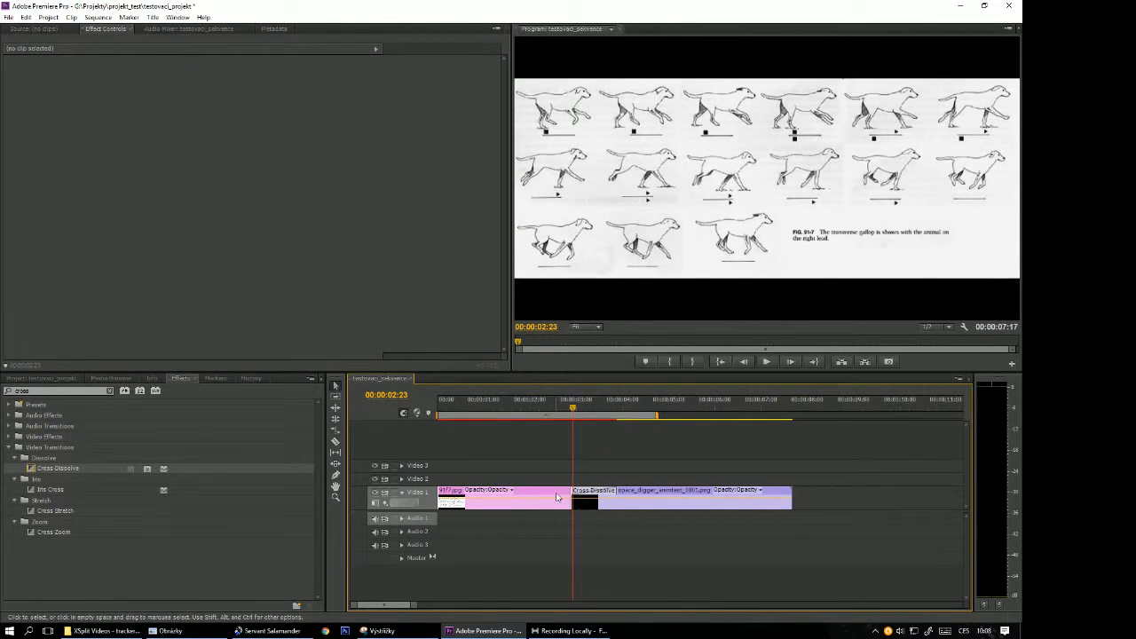
left_click_drag(573, 409, 526, 446)
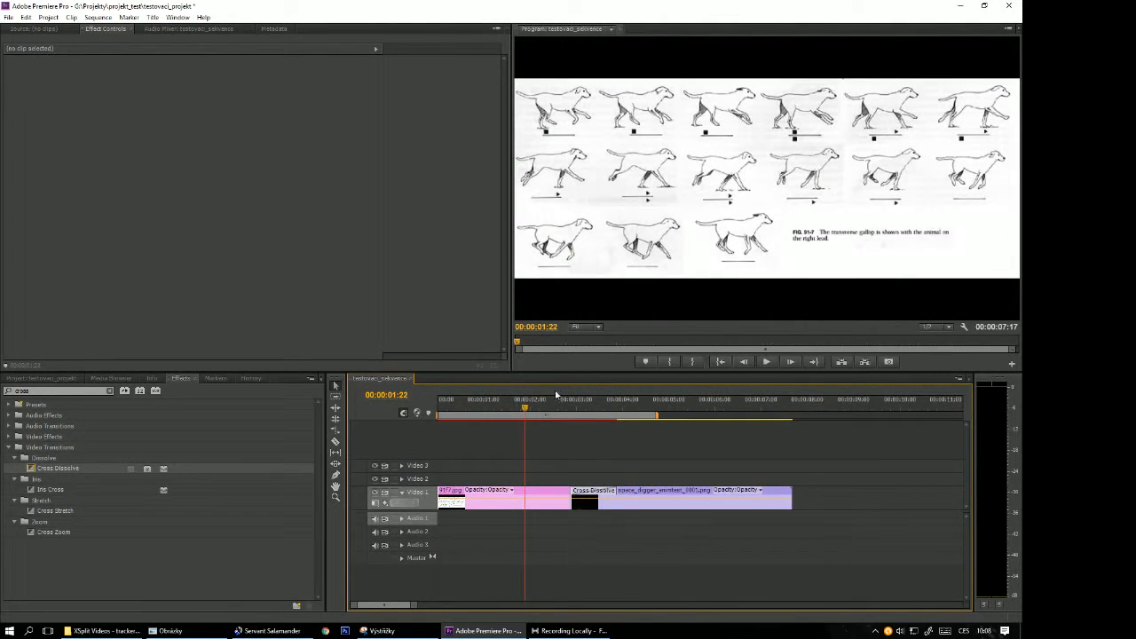
Search the effects for "fade" in place of "cross"
key("minus")
key("minus")
key("minus")
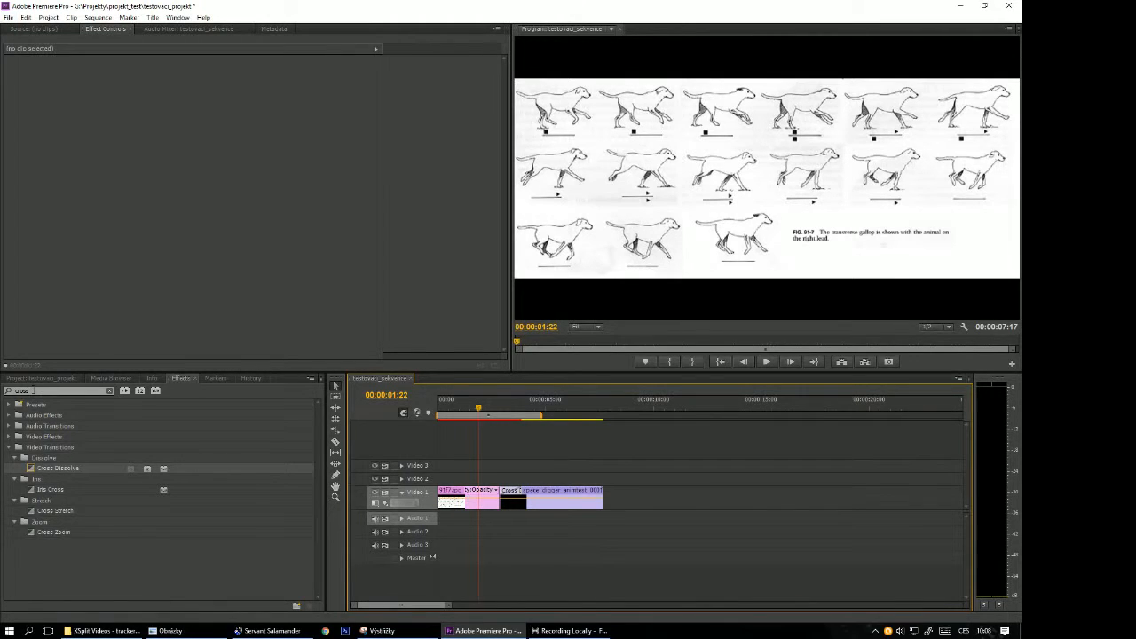
double_click(56, 390)
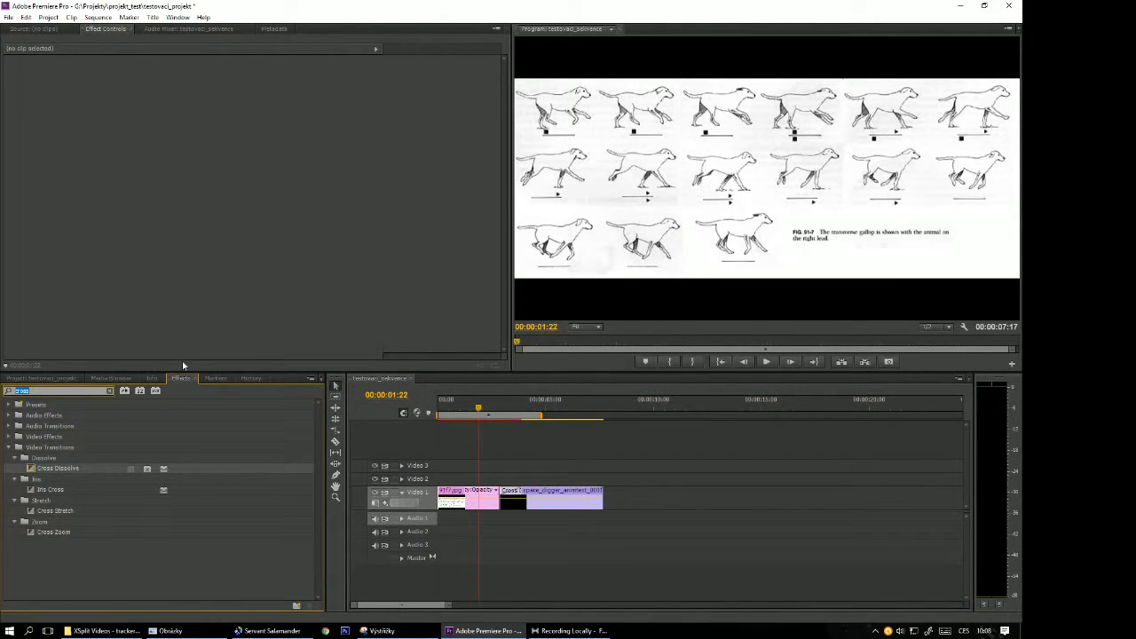
type("fade")
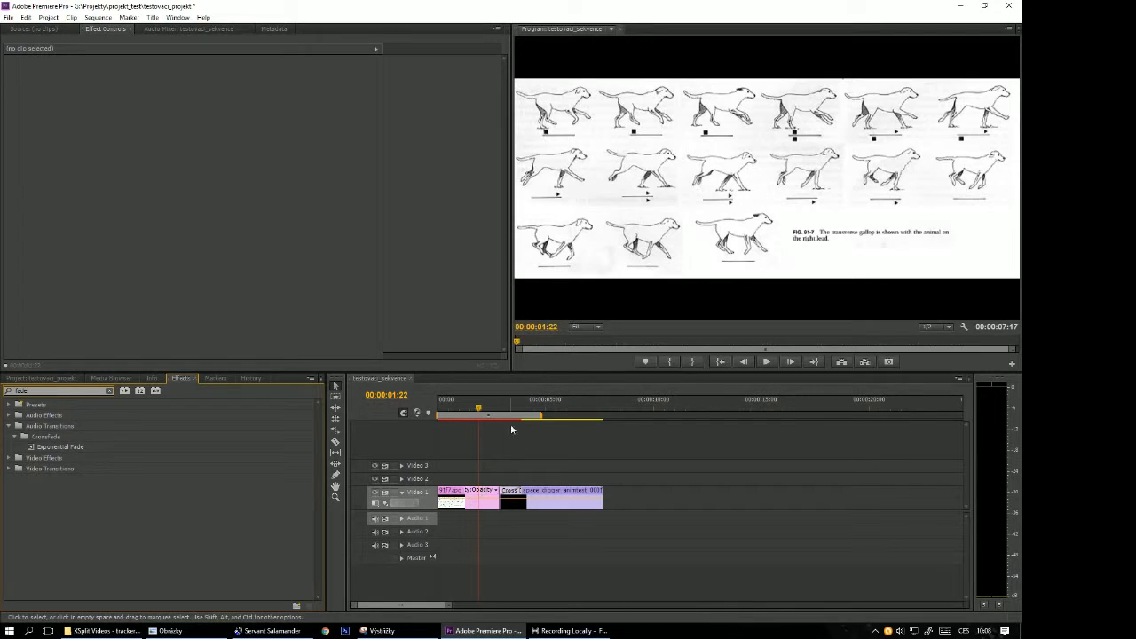
Delete the 91f7.jpg clip and move the space_digger clip on Video 1 to start at about 00:00:00:10
left_click(479, 503)
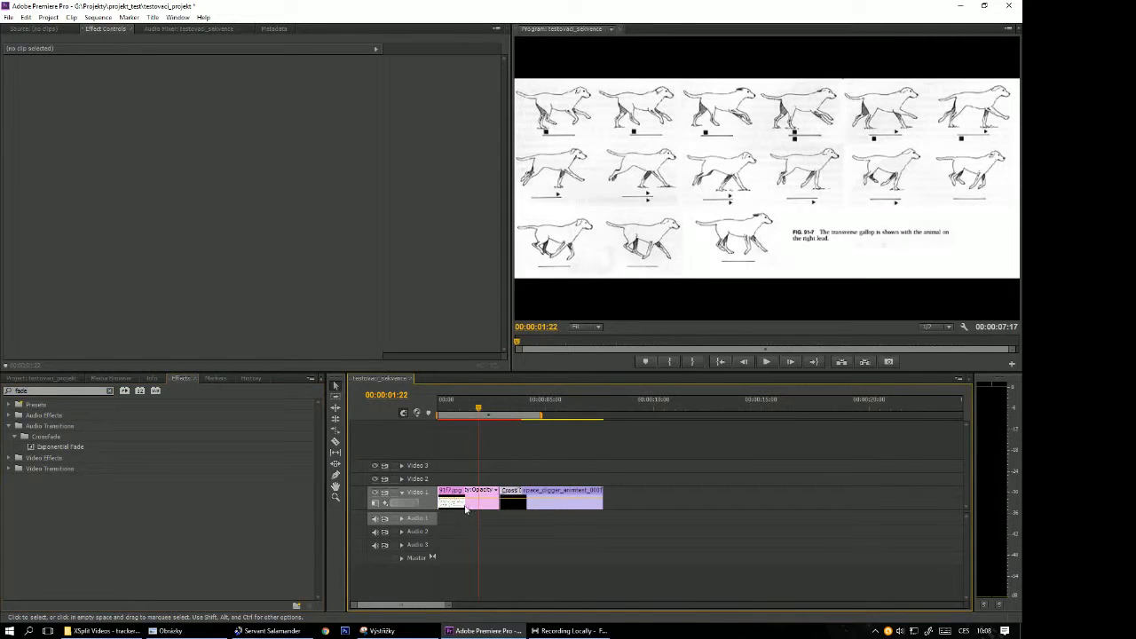
key("Delete")
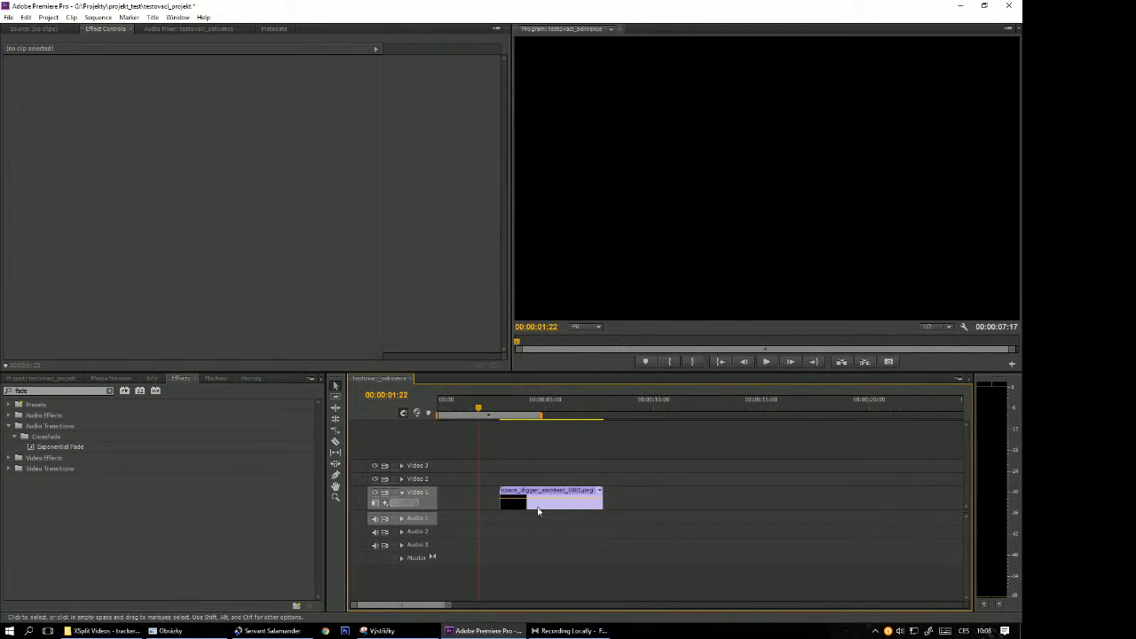
left_click_drag(537, 511, 489, 512)
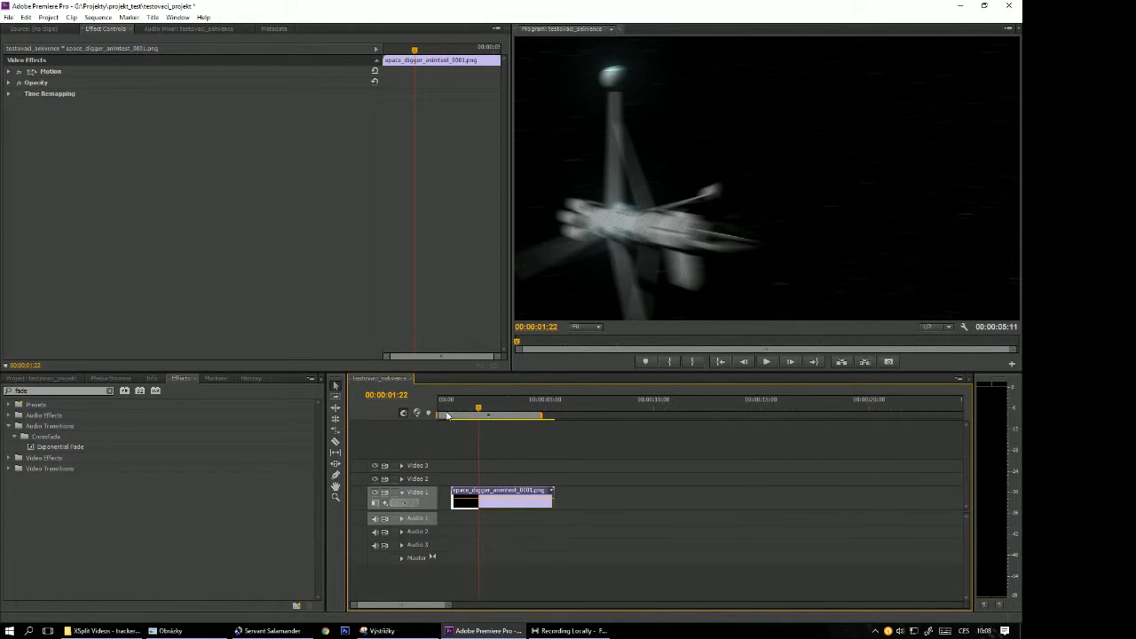
left_click_drag(481, 410, 587, 448)
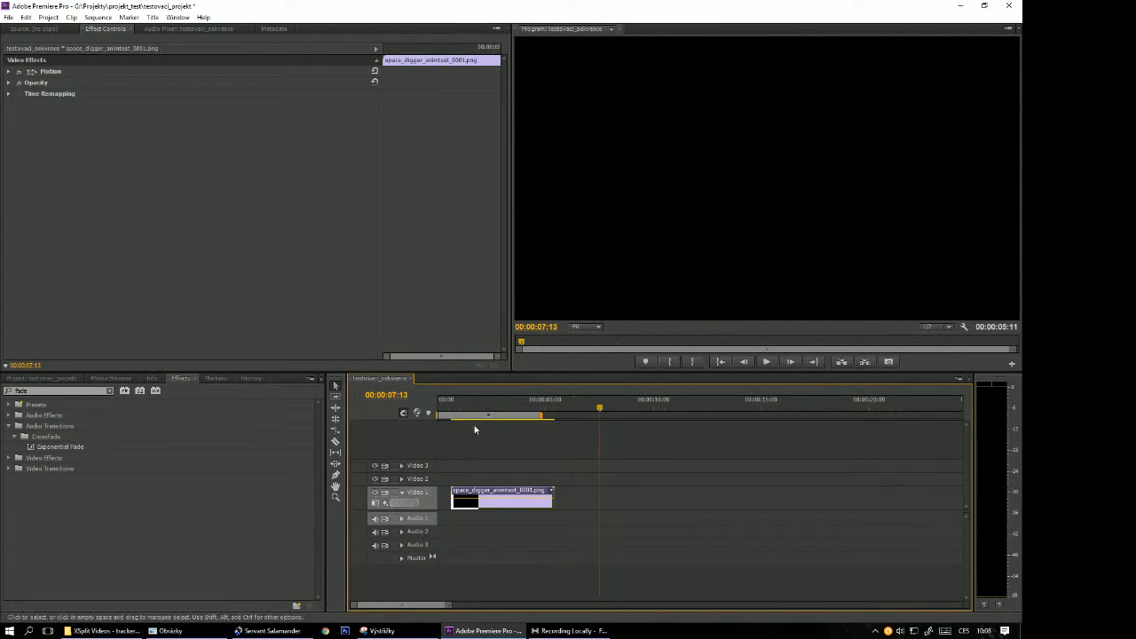
left_click(454, 406)
left_click_drag(454, 407, 446, 407)
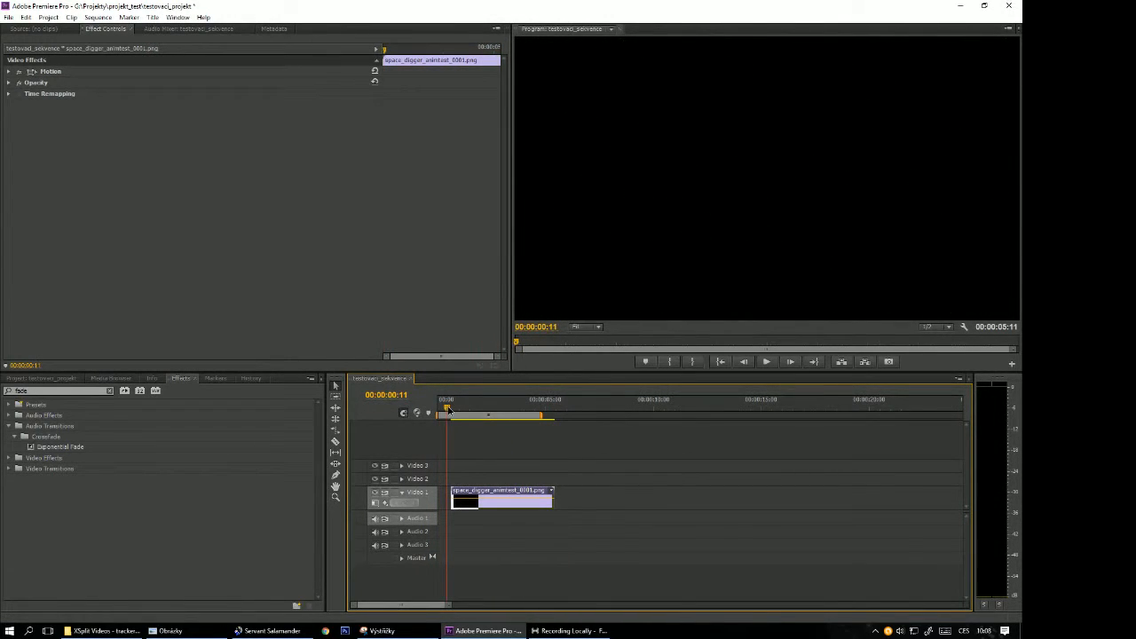
mouse_move(470, 506)
left_mouse_down()
mouse_move(454, 506)
mouse_move(465, 505)
left_mouse_up()
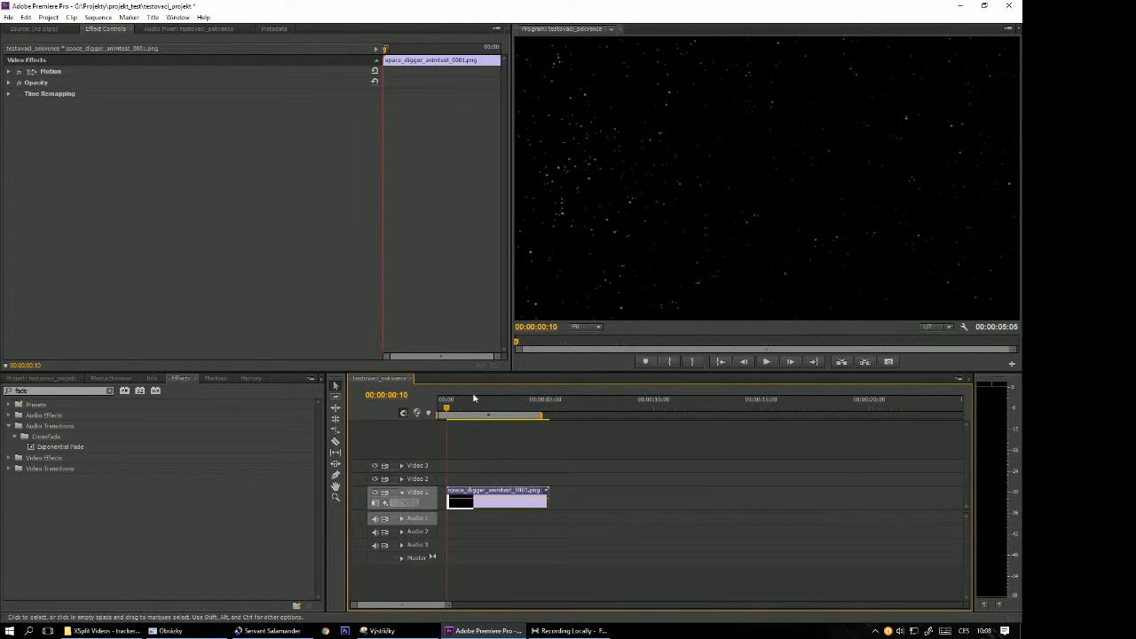
Place the playhead at 00:00:05:15, just past the space_digger clip, and extend the end of the work area to it
left_click(562, 410)
left_click_drag(562, 409, 558, 415)
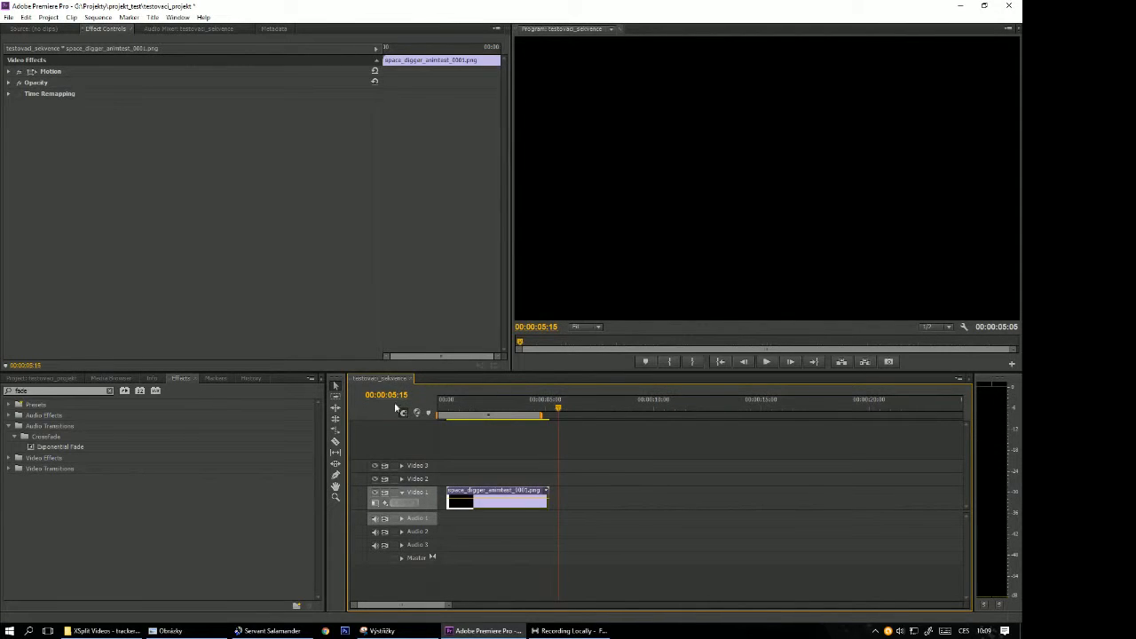
left_click_drag(541, 415, 559, 420)
Open the media export settings for the sequence, look through the available formats and enable Match Sequence Settings
left_click(9, 17)
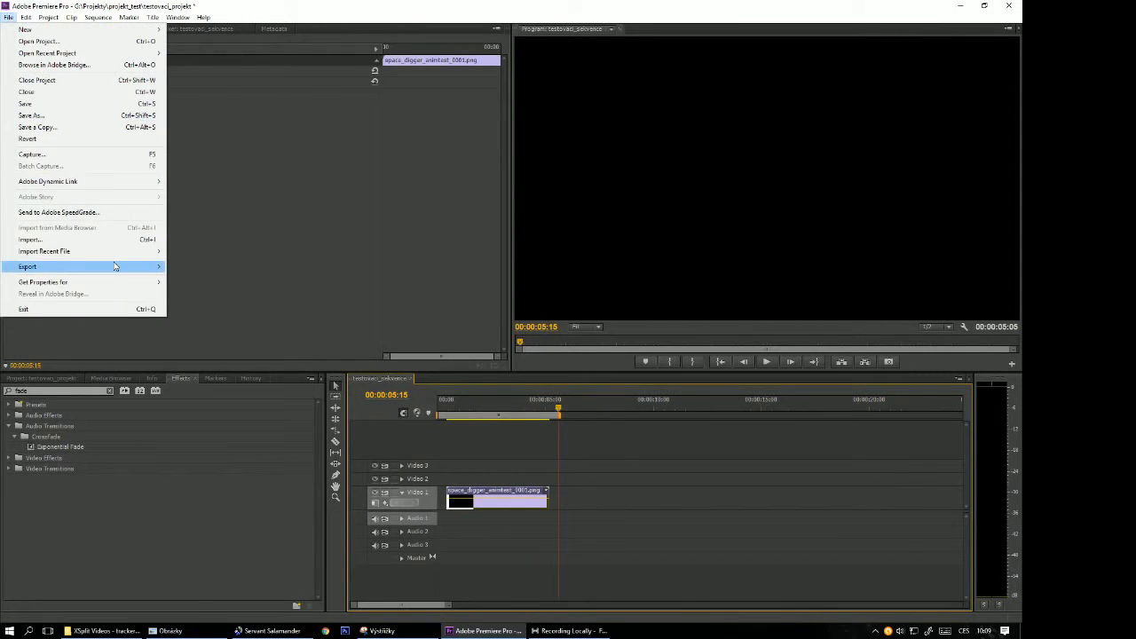
mouse_move(115, 267)
left_click(222, 267)
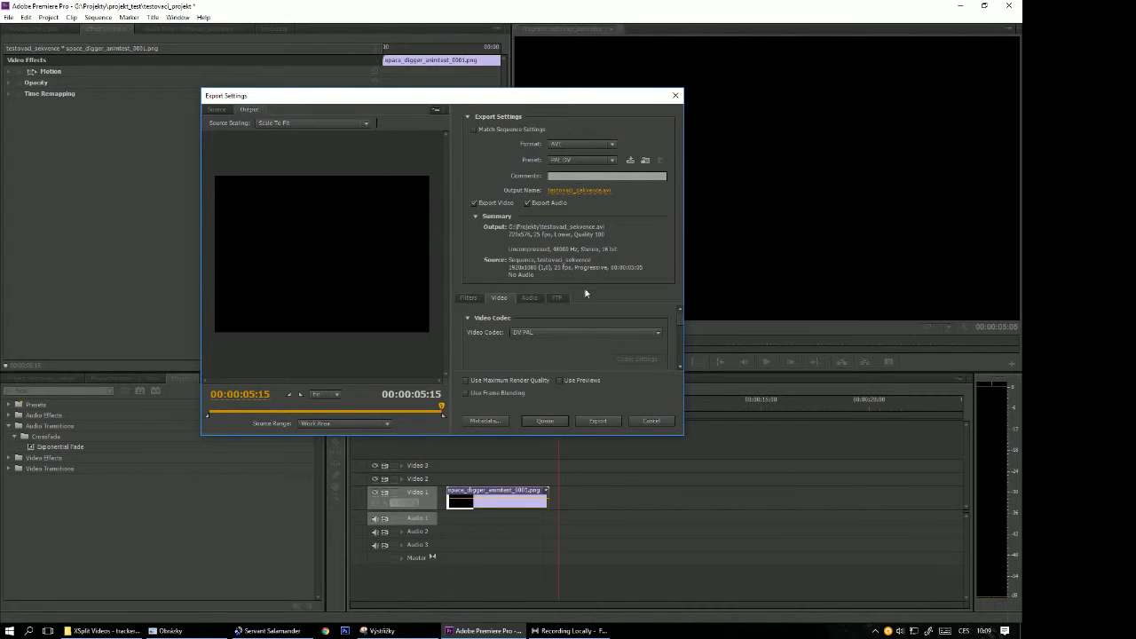
left_click(596, 147)
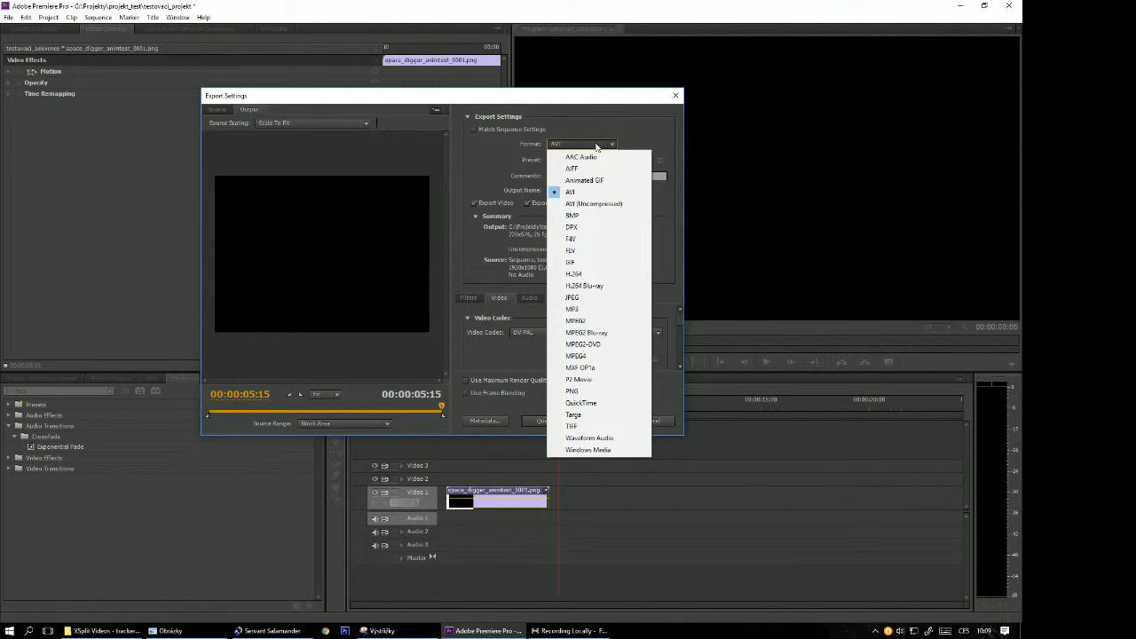
left_click(627, 277)
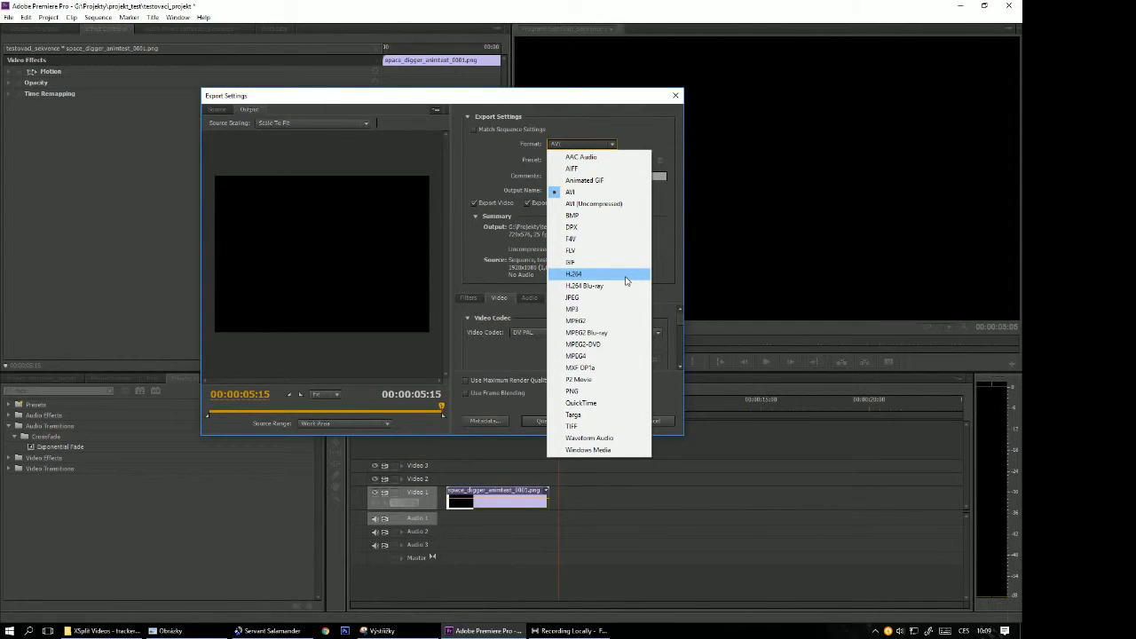
left_click(610, 129)
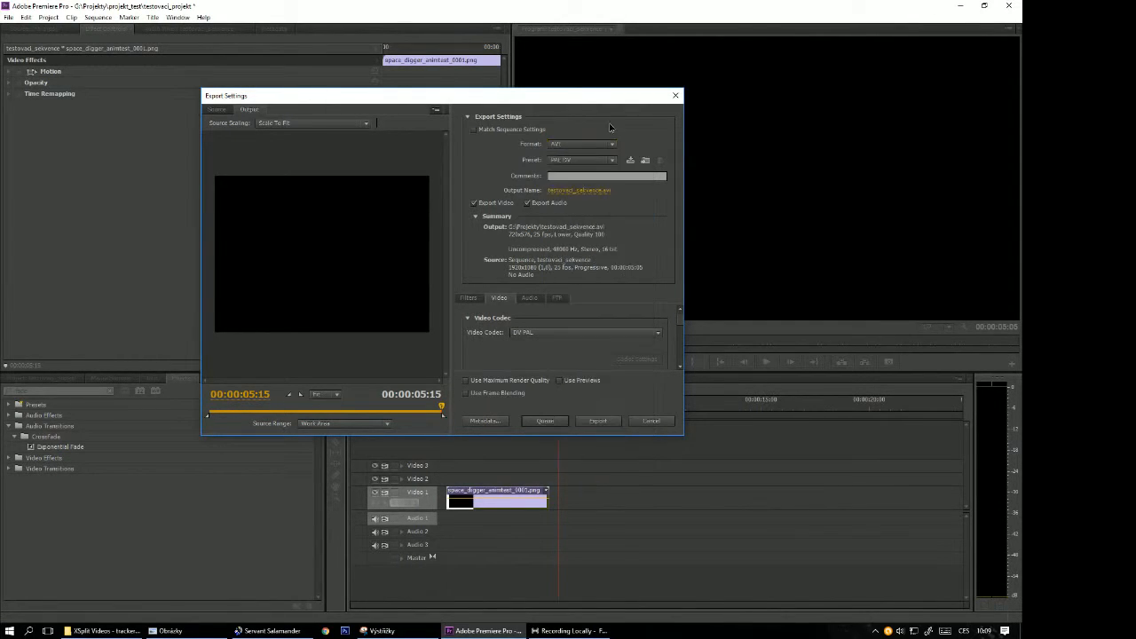
left_click(491, 129)
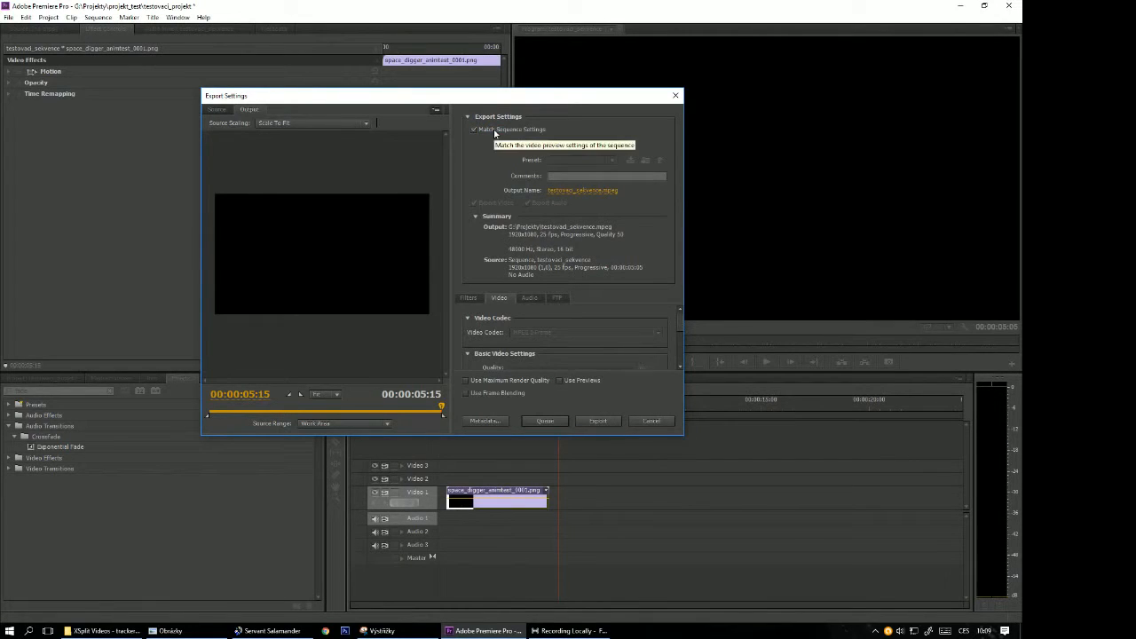
Disable Match Sequence Settings and set the export to the H.264 format with the YouTube HD 1080p 25 preset
left_click(523, 131)
left_click(603, 143)
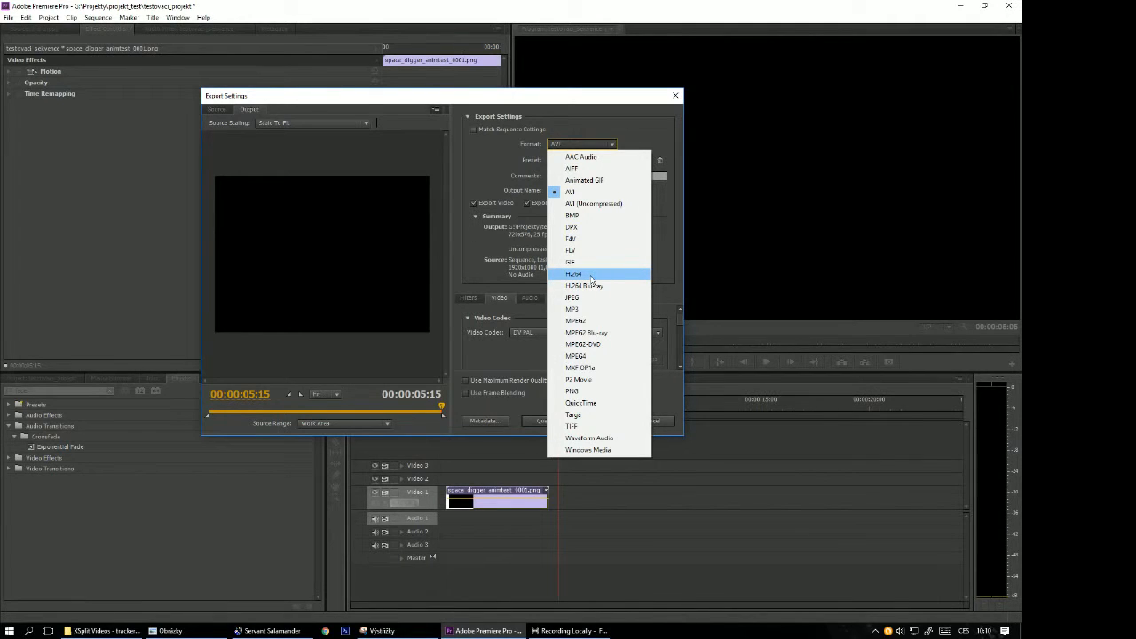
left_click(591, 276)
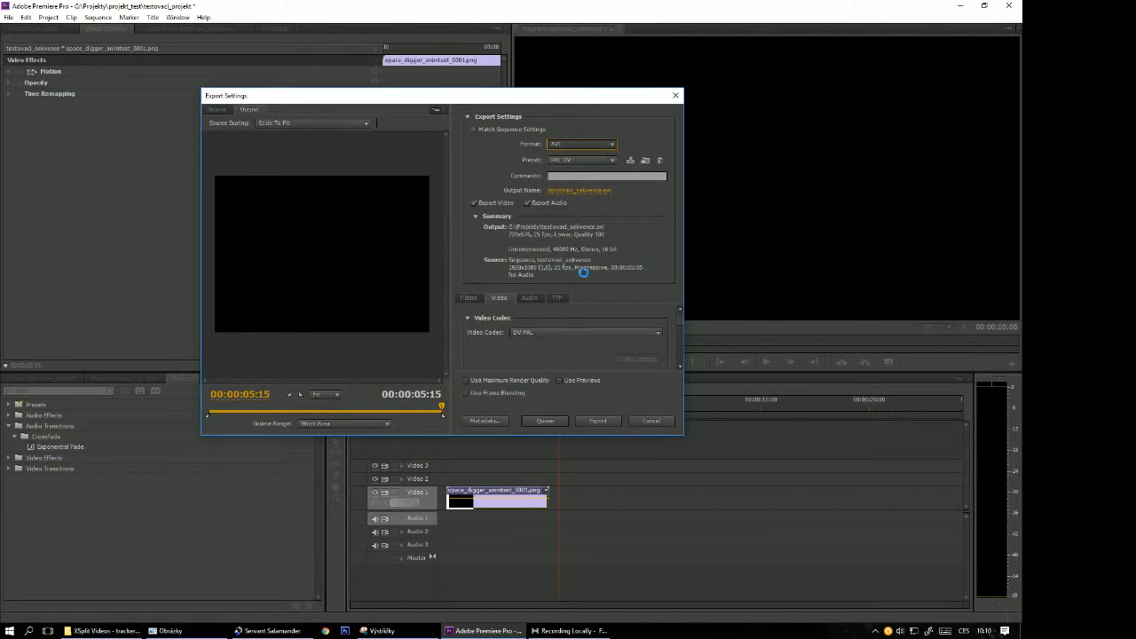
left_click(609, 161)
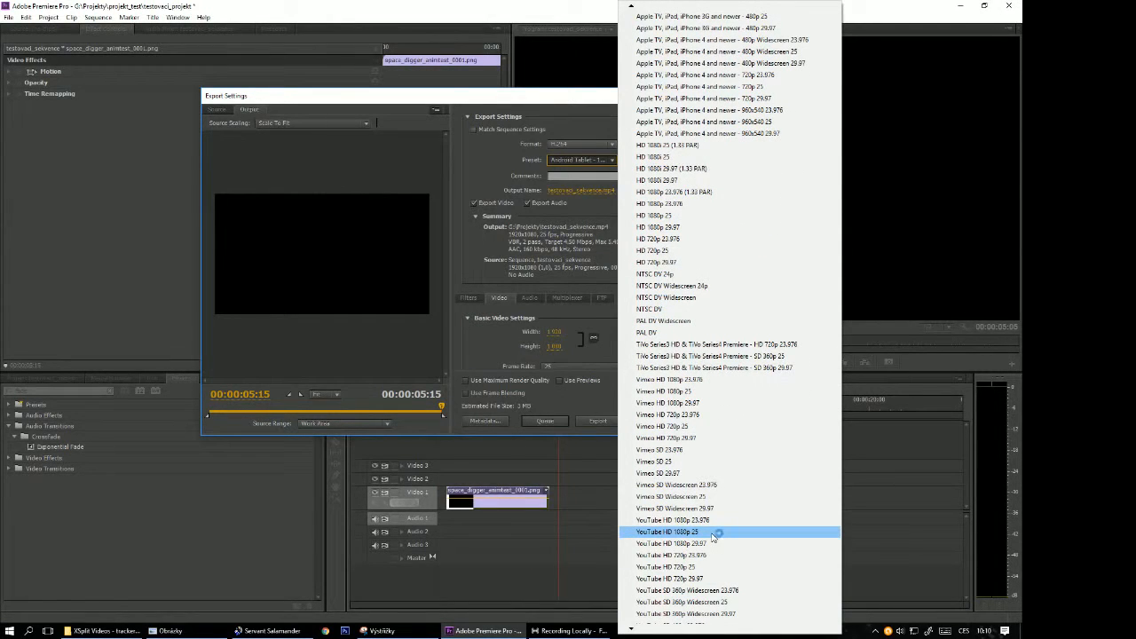
left_click(712, 532)
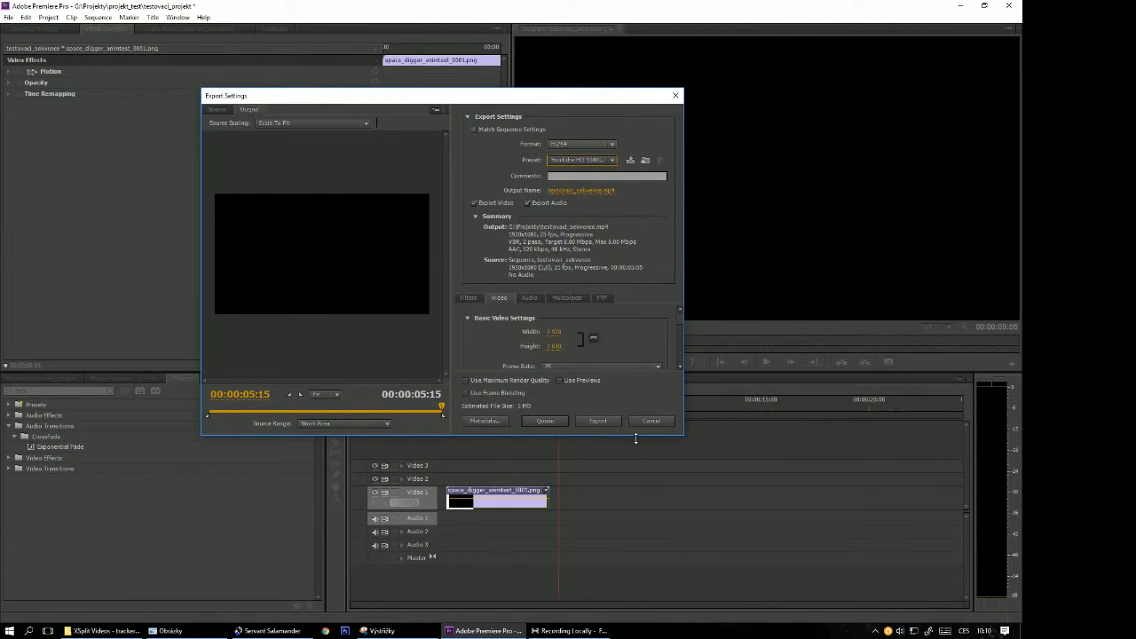
Enlarge the export settings window and review the video settings, including the field order choices, bitrate encoding and key frame distance
left_click_drag(636, 438, 649, 558)
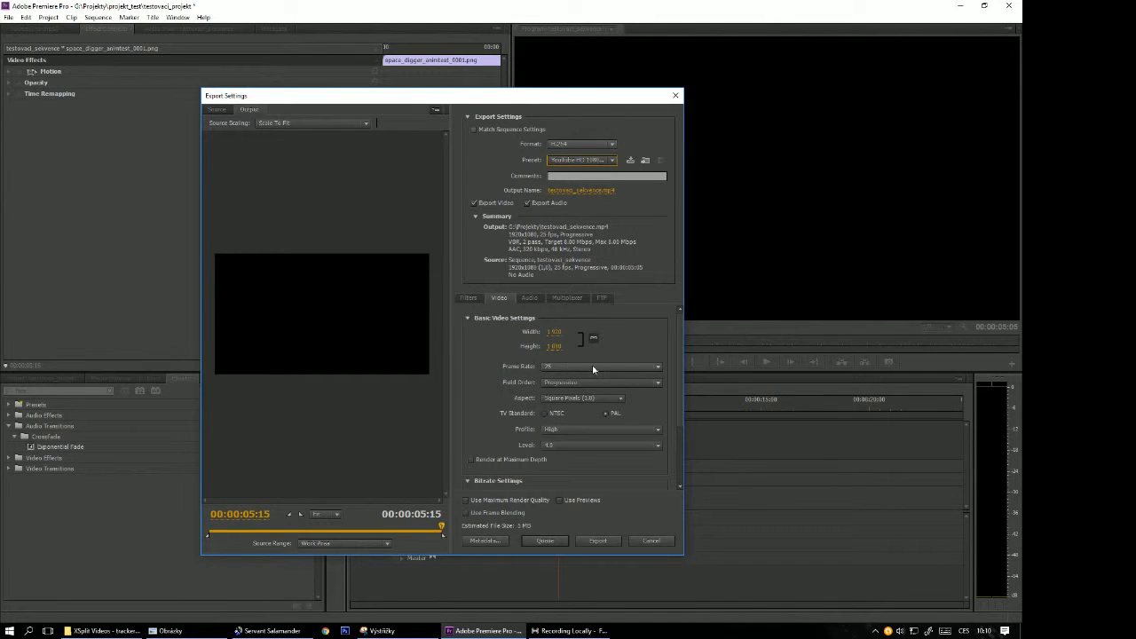
left_click(644, 382)
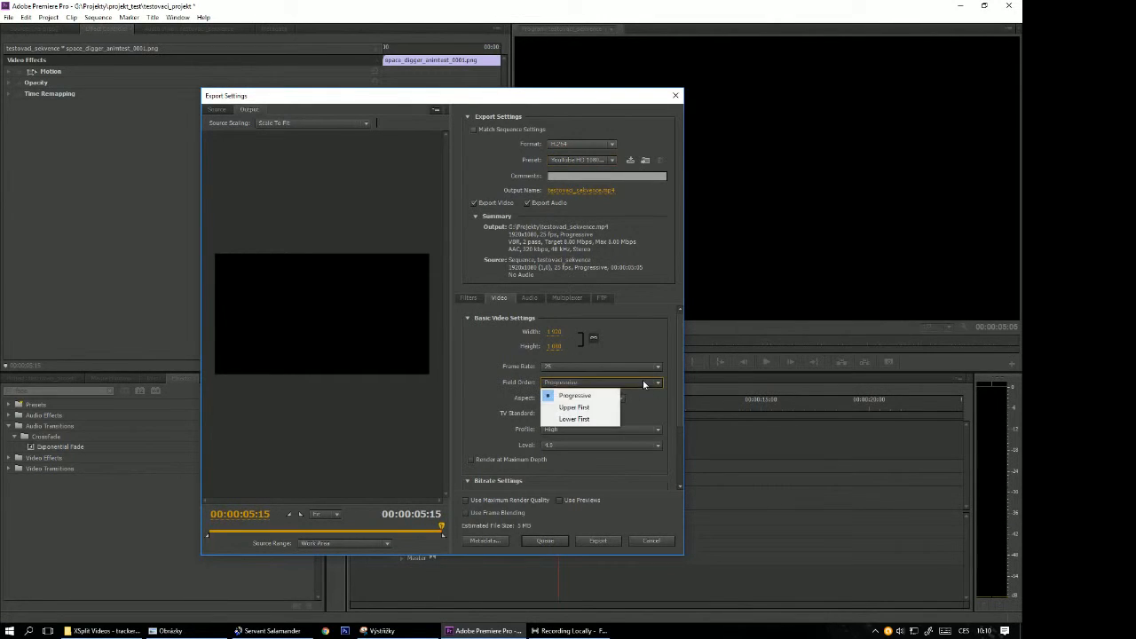
left_click(645, 383)
left_click_drag(680, 395, 681, 448)
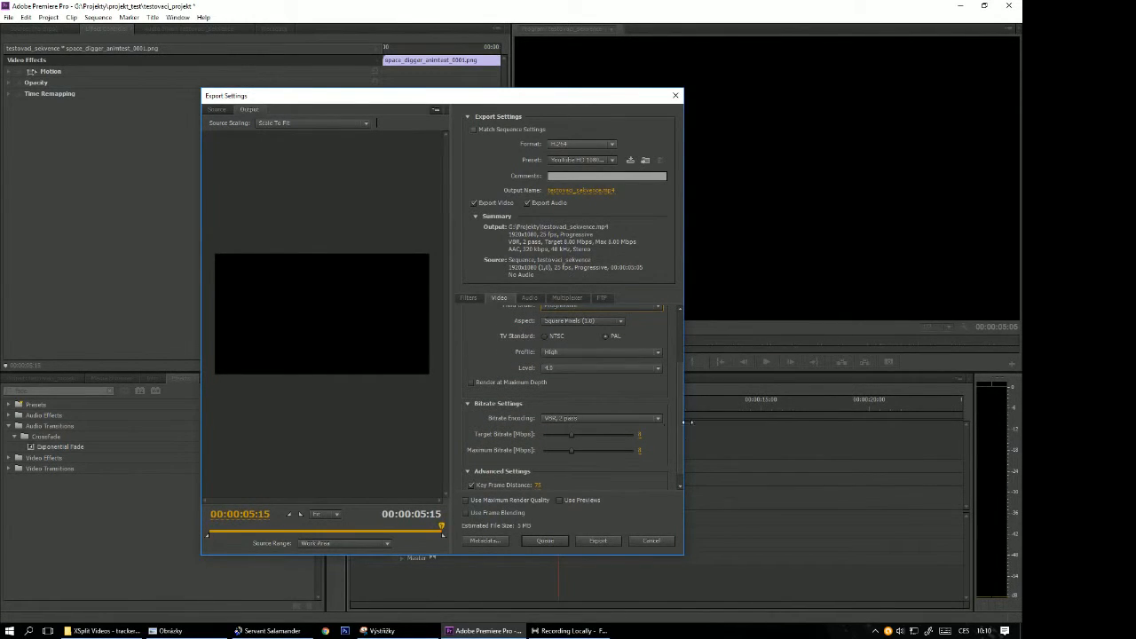
scroll(604, 372, "down", 1)
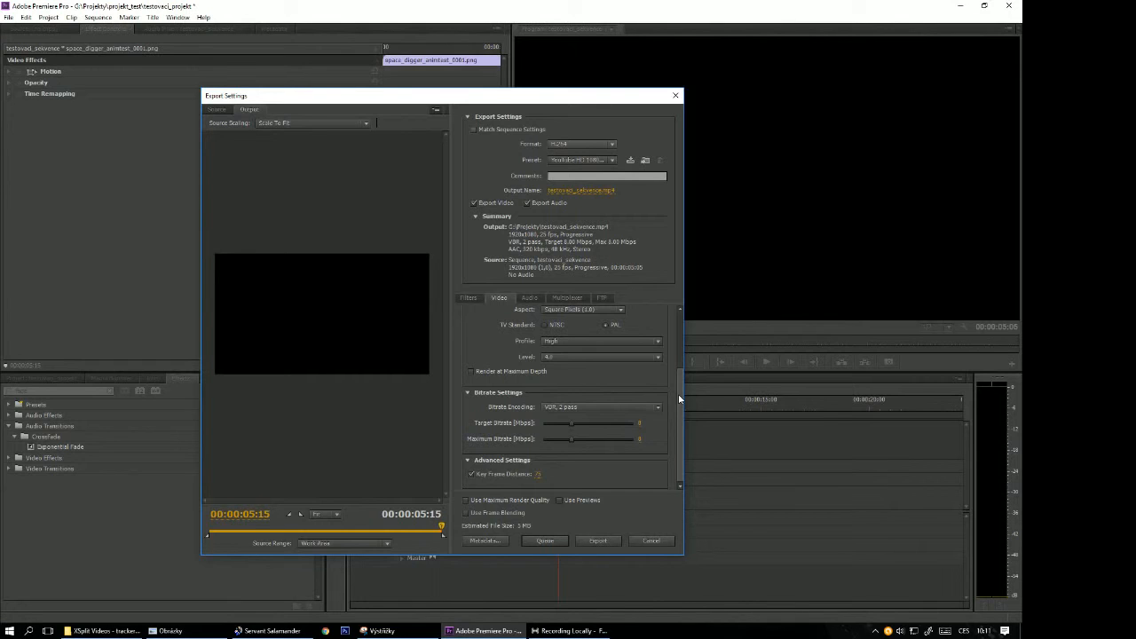
left_click_drag(679, 397, 699, 447)
Save the output as testovaci_sekvence.mp4 in the Projekty folder and export the work area
left_click(602, 541)
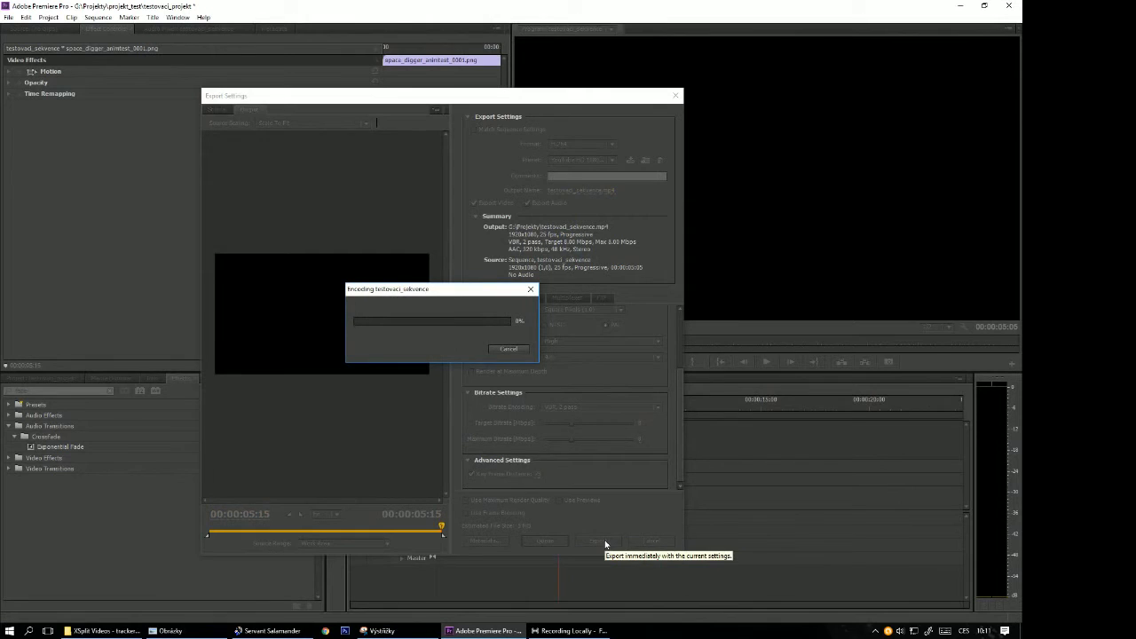
left_click(513, 351)
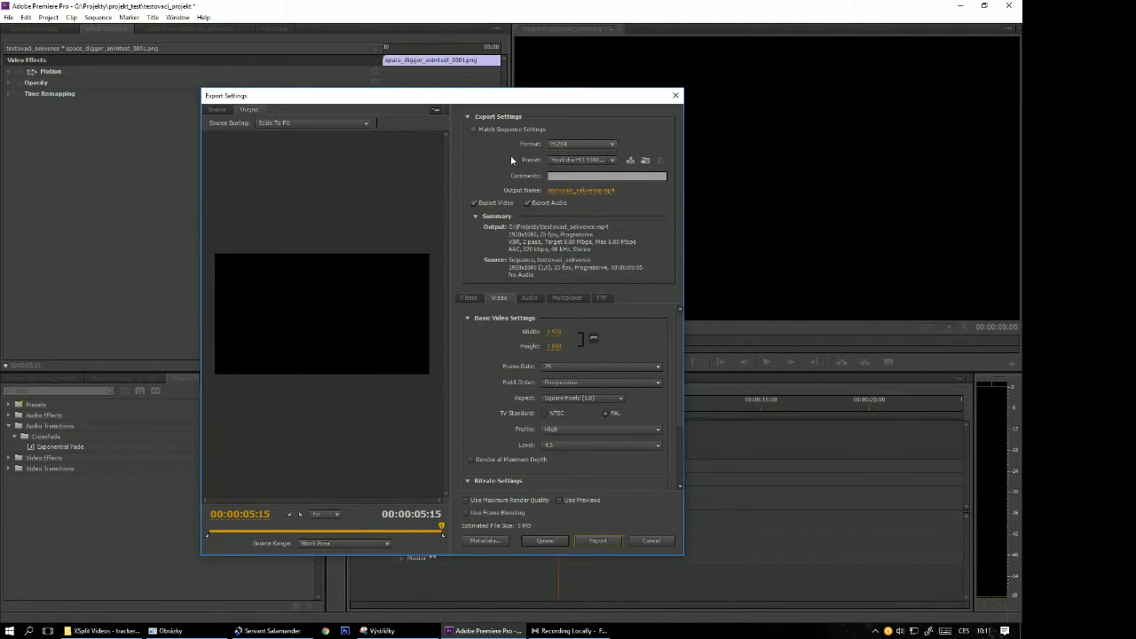
left_click(578, 190)
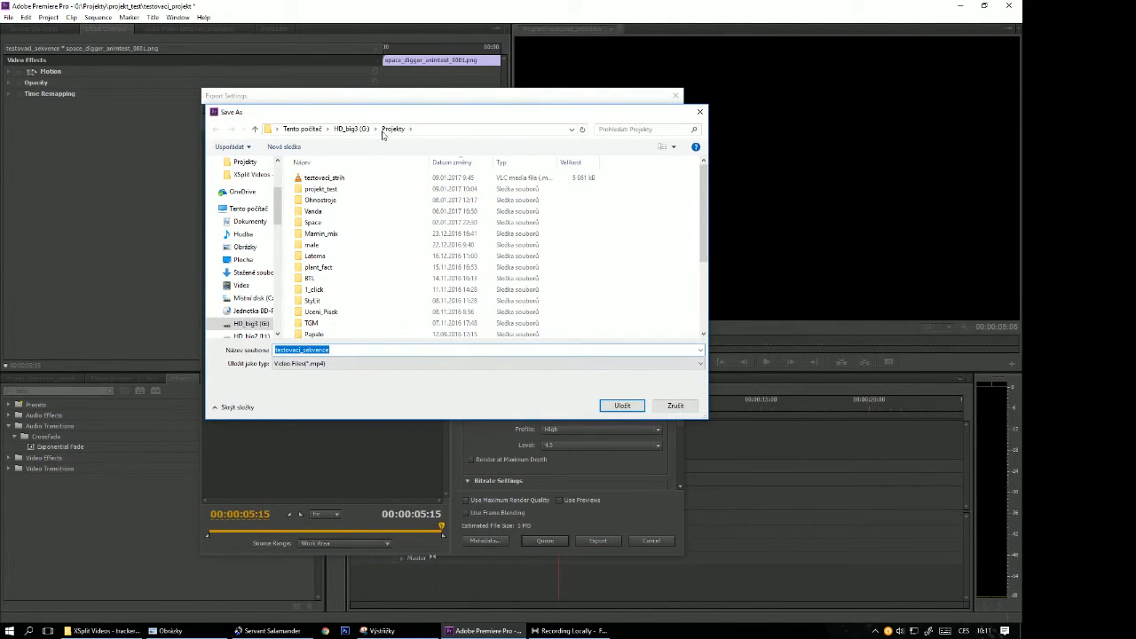
left_click(624, 406)
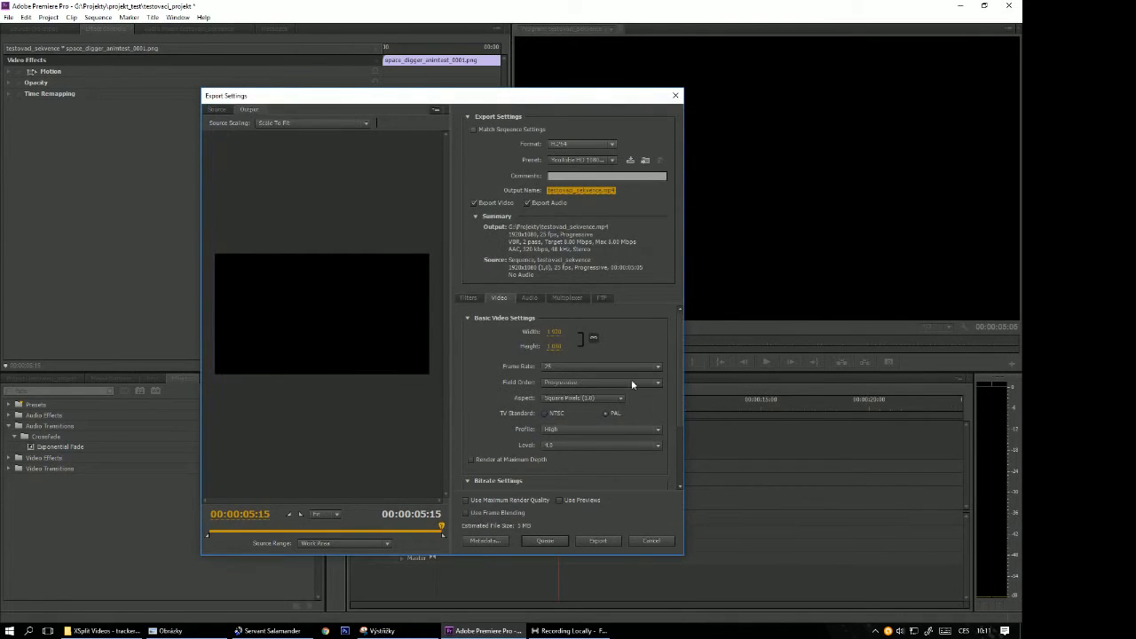
left_click(595, 539)
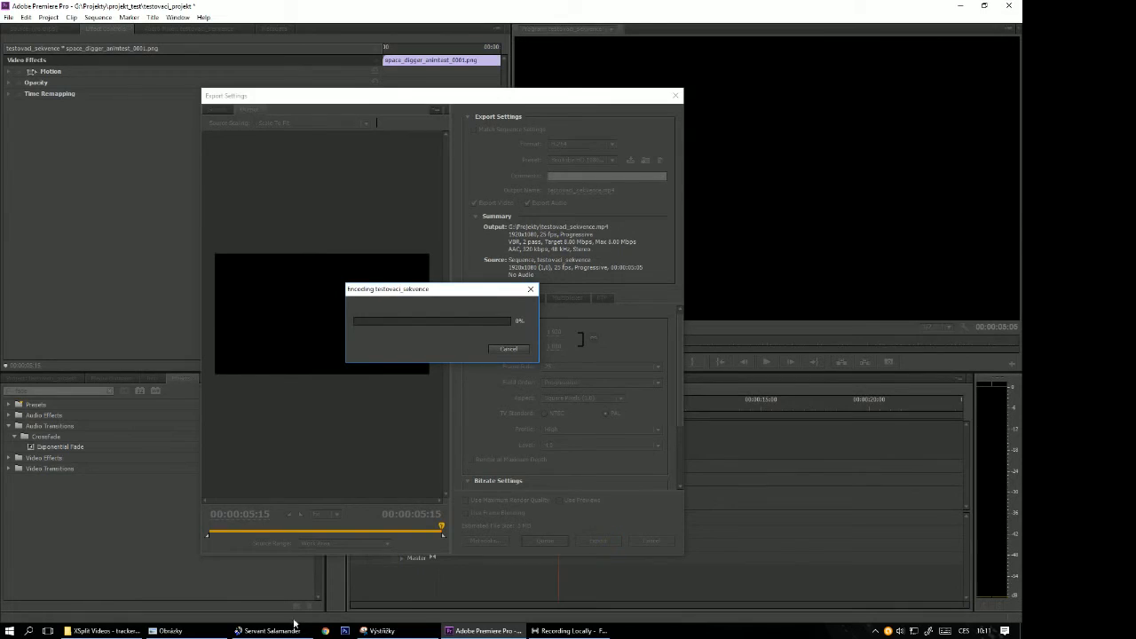
Switch to Servant Salamander, go to G:\Projekty and play the exported testovaci_sekvence.mp4
left_click(271, 630)
left_click_drag(578, 91, 598, 95)
double_click(588, 132)
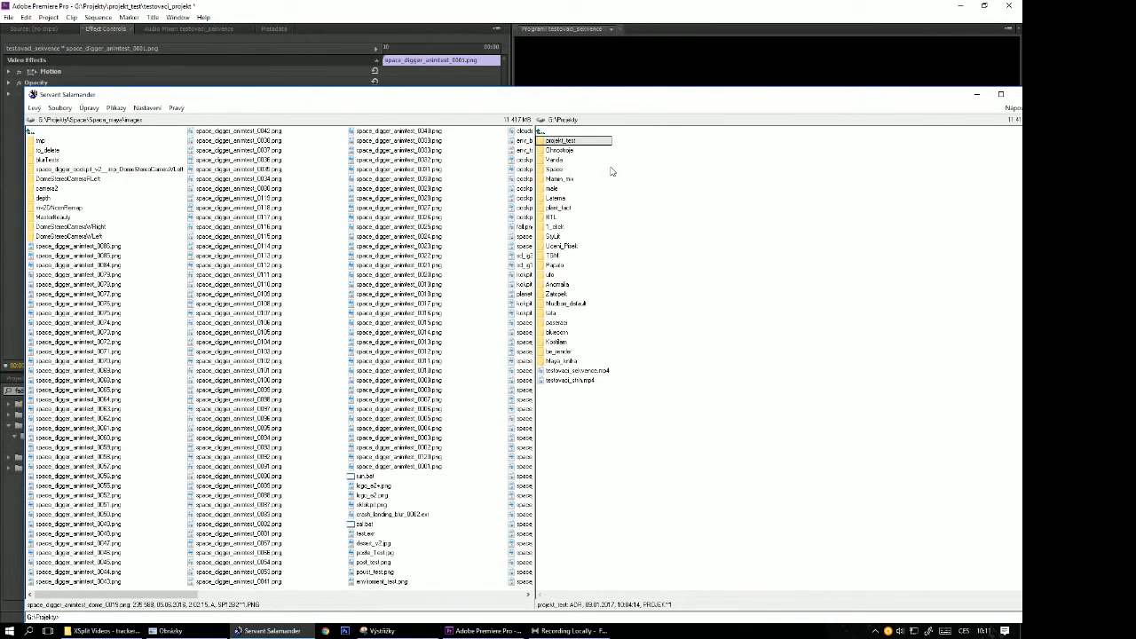
left_click(578, 371)
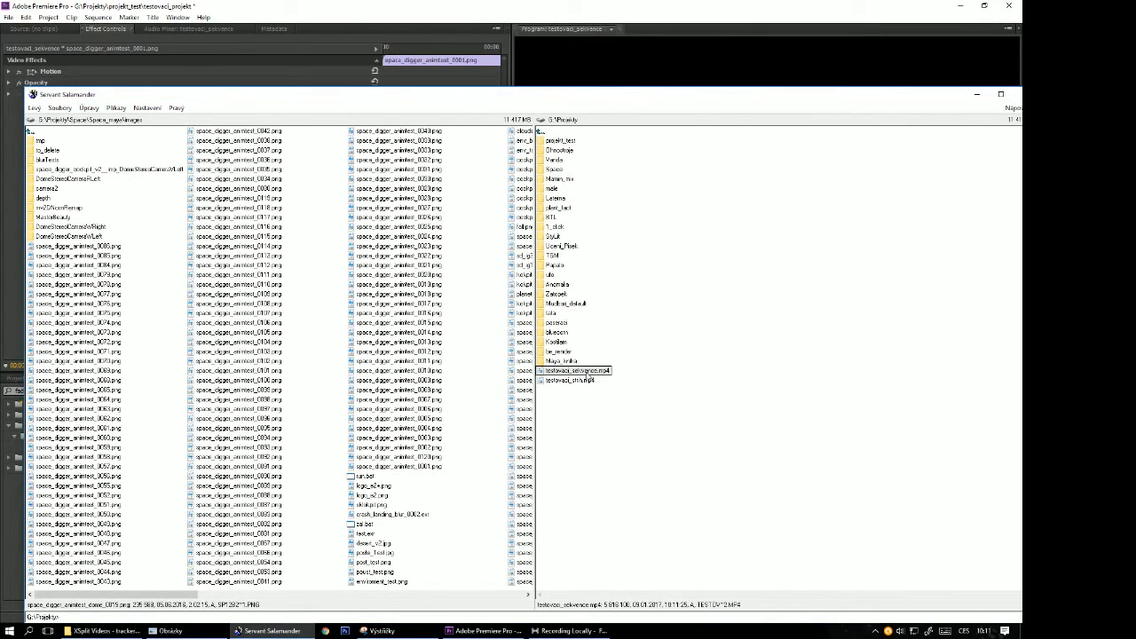
double_click(591, 371)
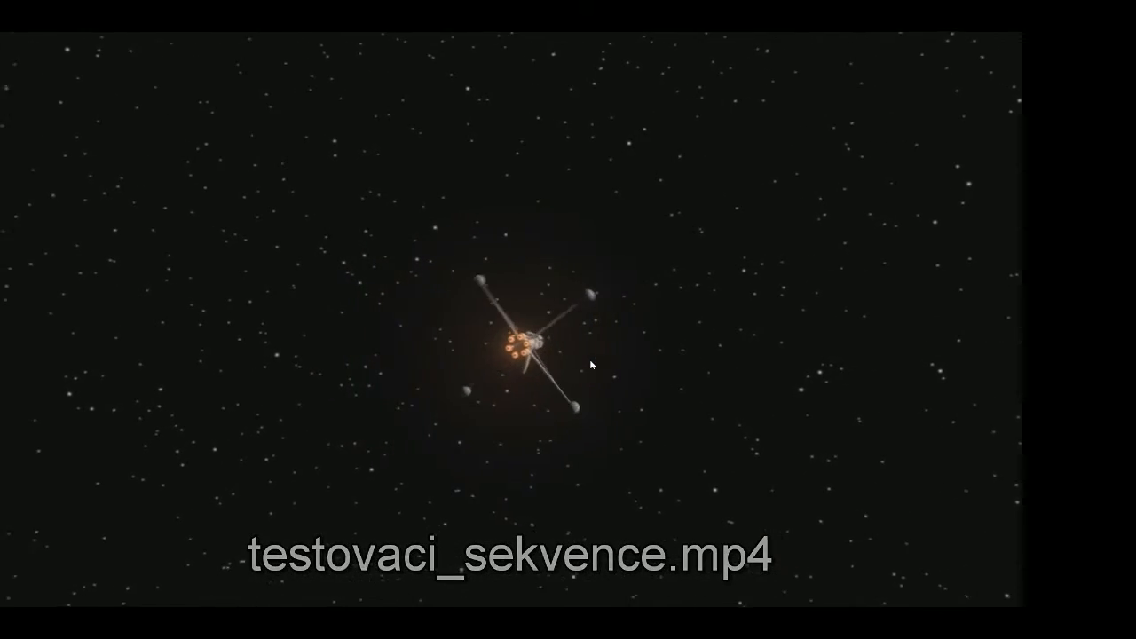
Take the playing video out of full screen, move the player window aside and close it
double_click(676, 271)
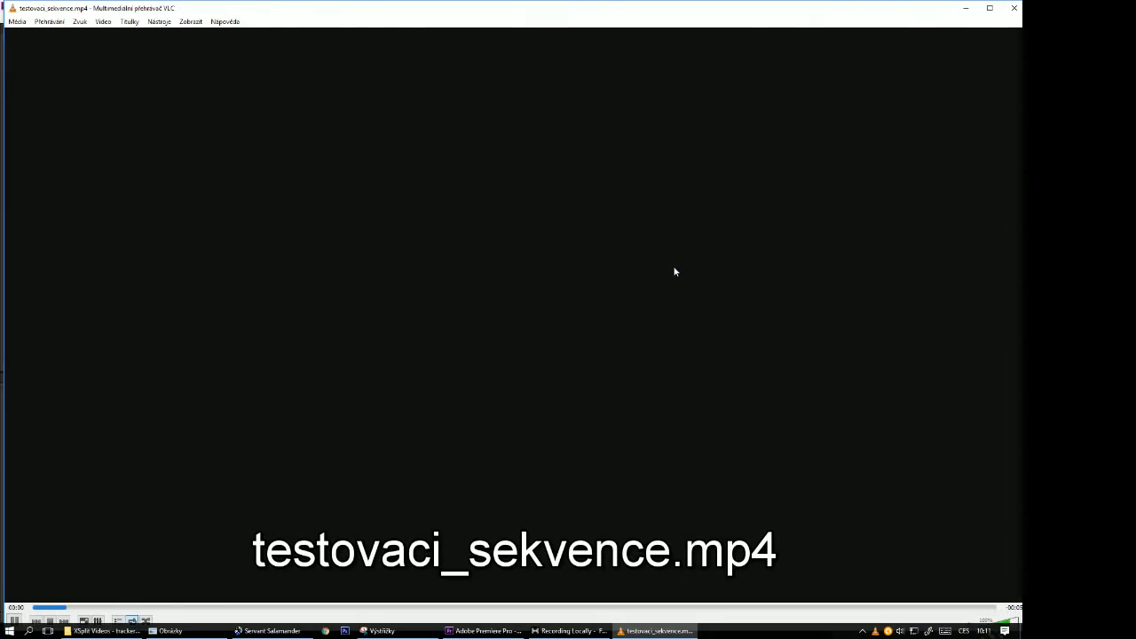
left_click_drag(897, 2, 529, 145)
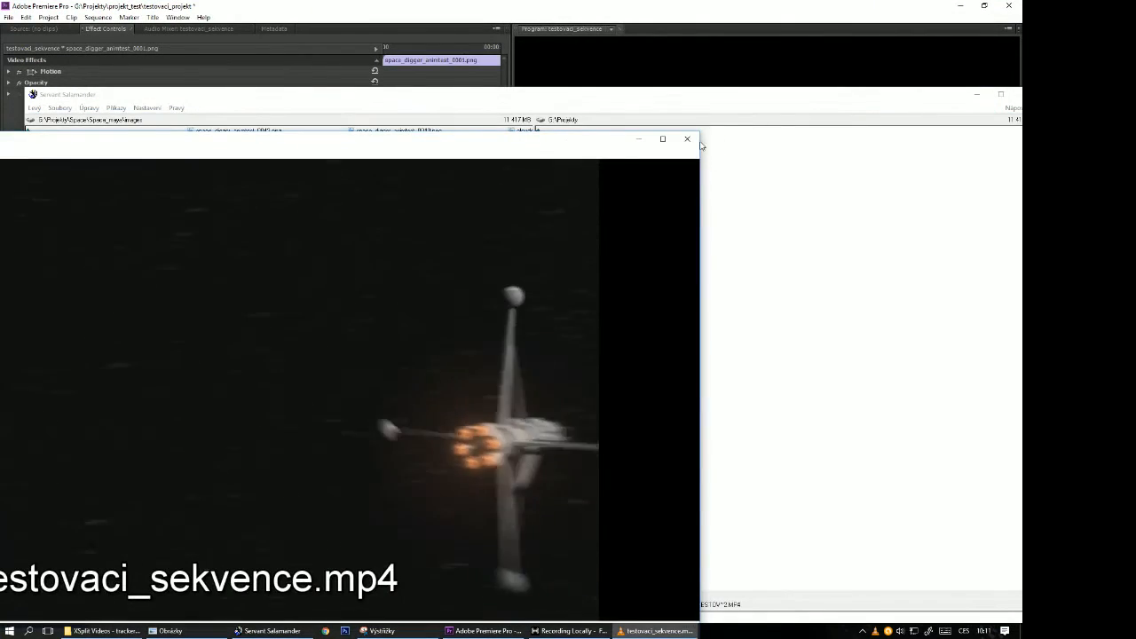
left_click(690, 140)
key("alt+Tab")
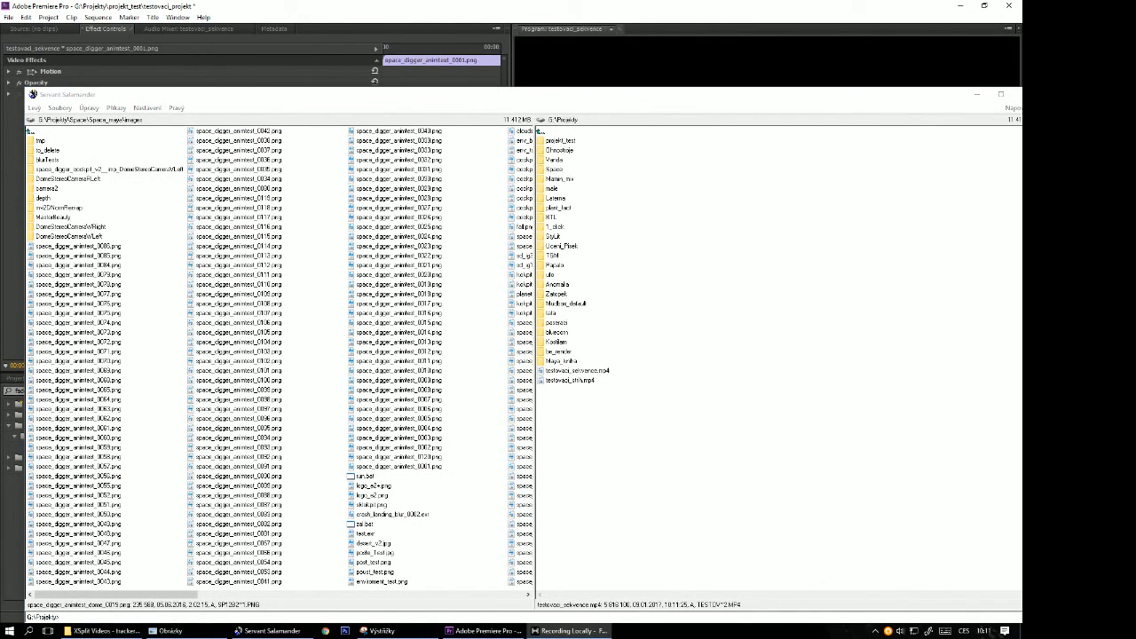